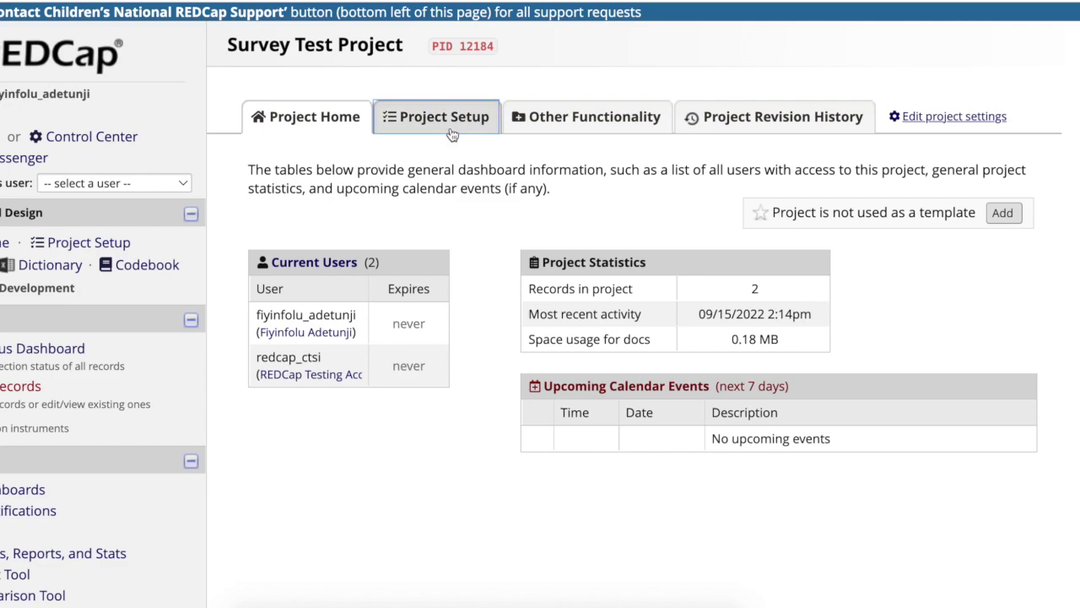
Enable surveys in Project Setup and open the Online Designer's instrument list
click(463, 123)
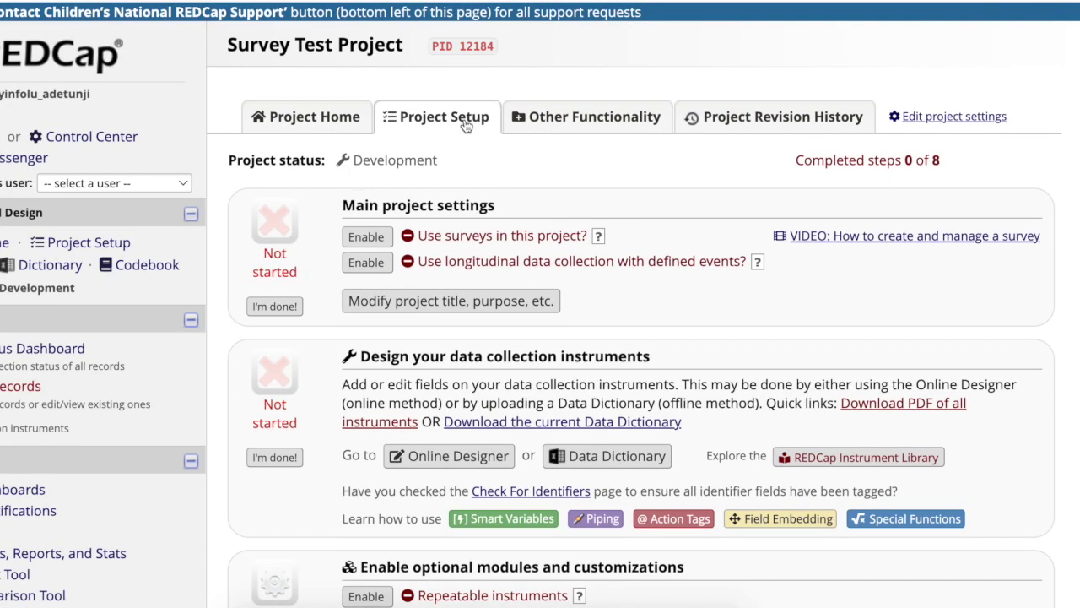
click(387, 239)
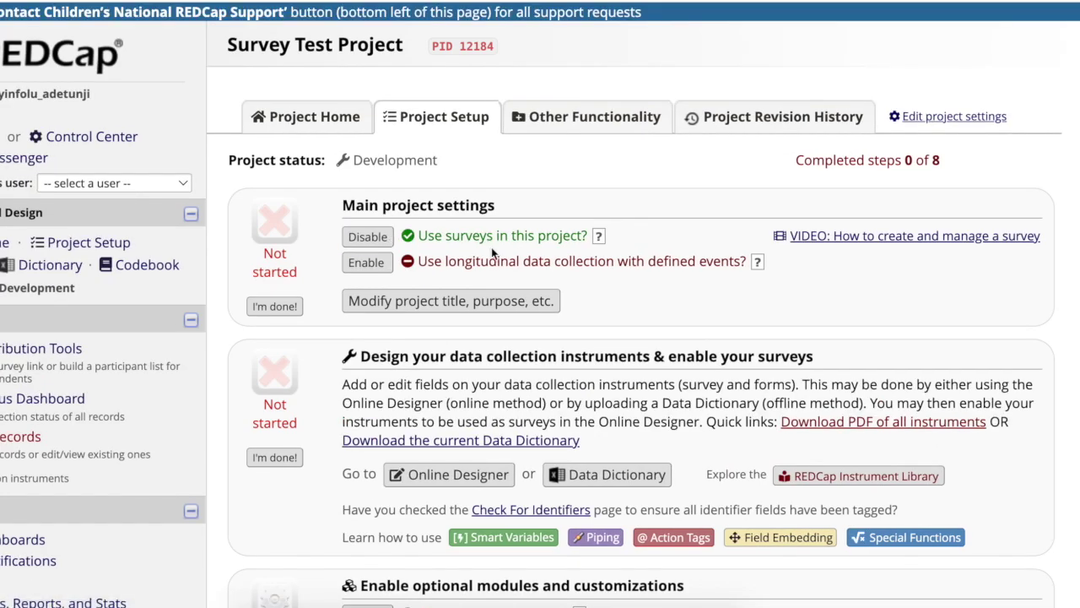
click(487, 478)
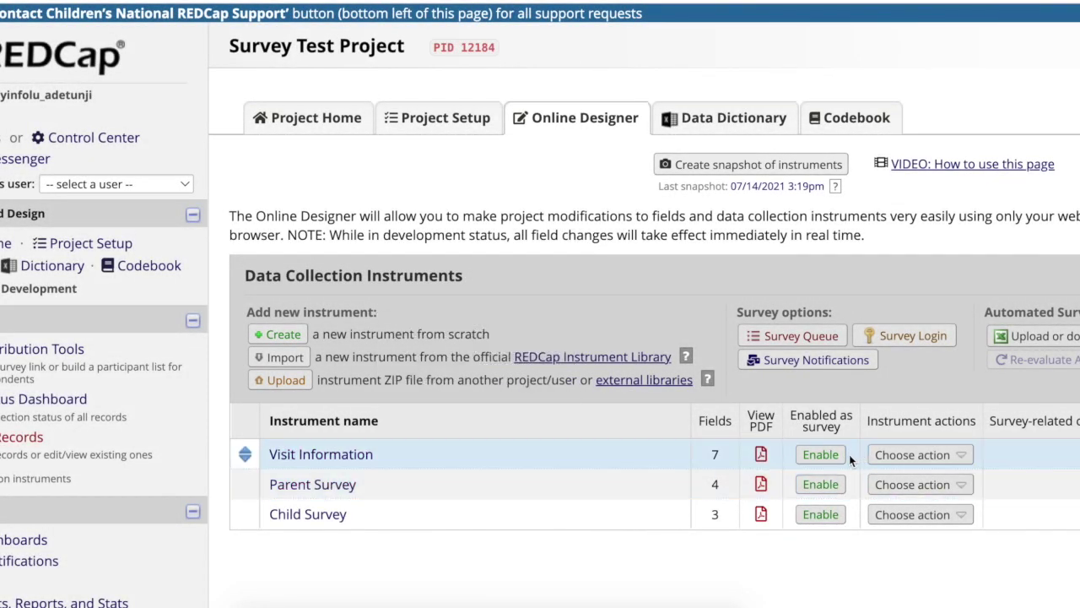
Enable Visit Information as a survey and save its survey settings
click(840, 457)
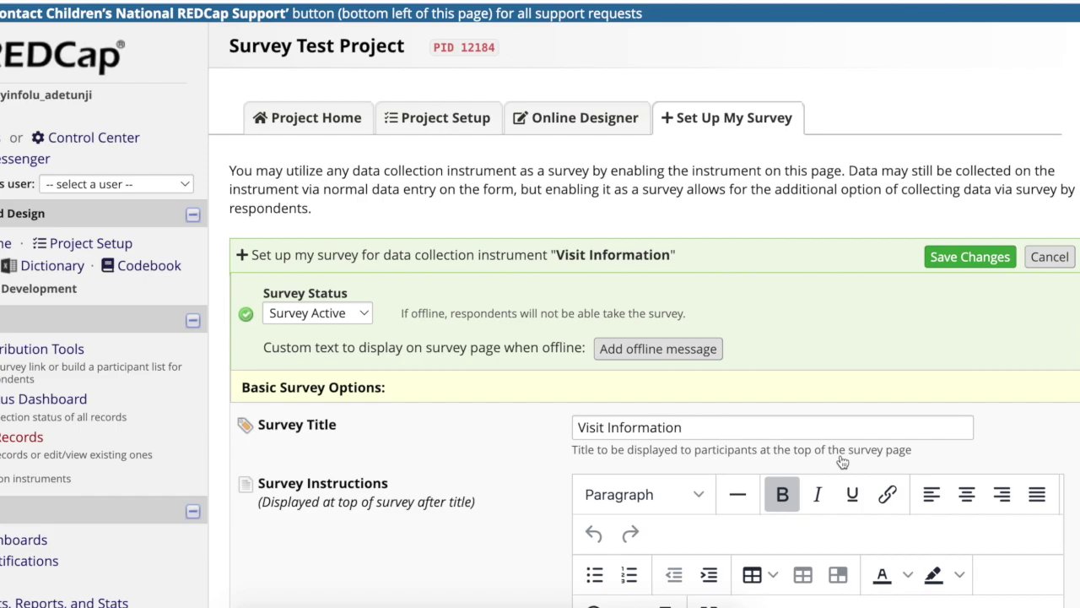
scroll(841, 461, down, 3)
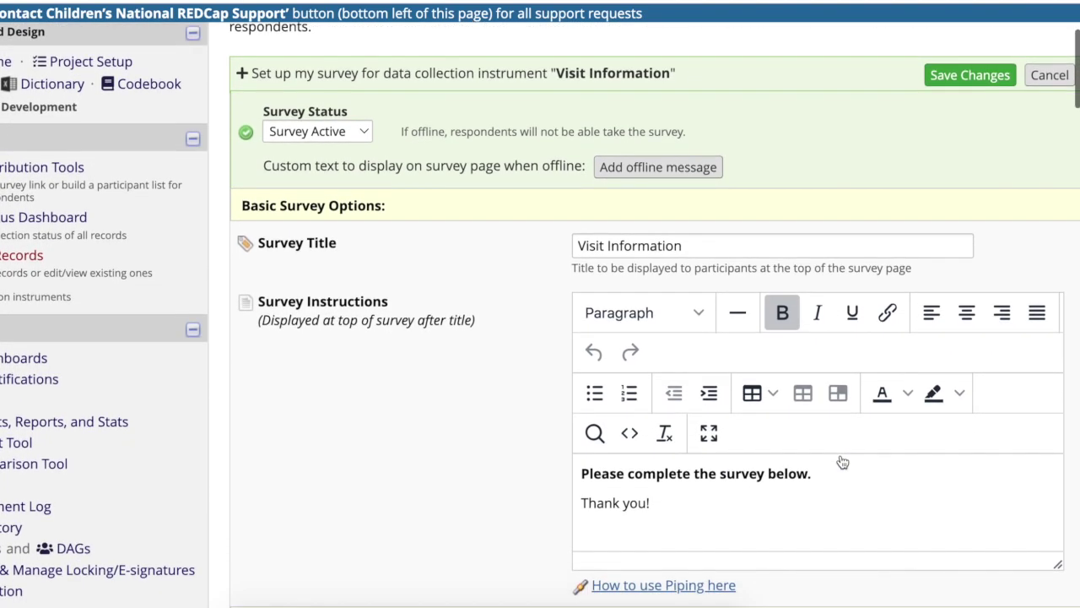
scroll(842, 462, up, 3)
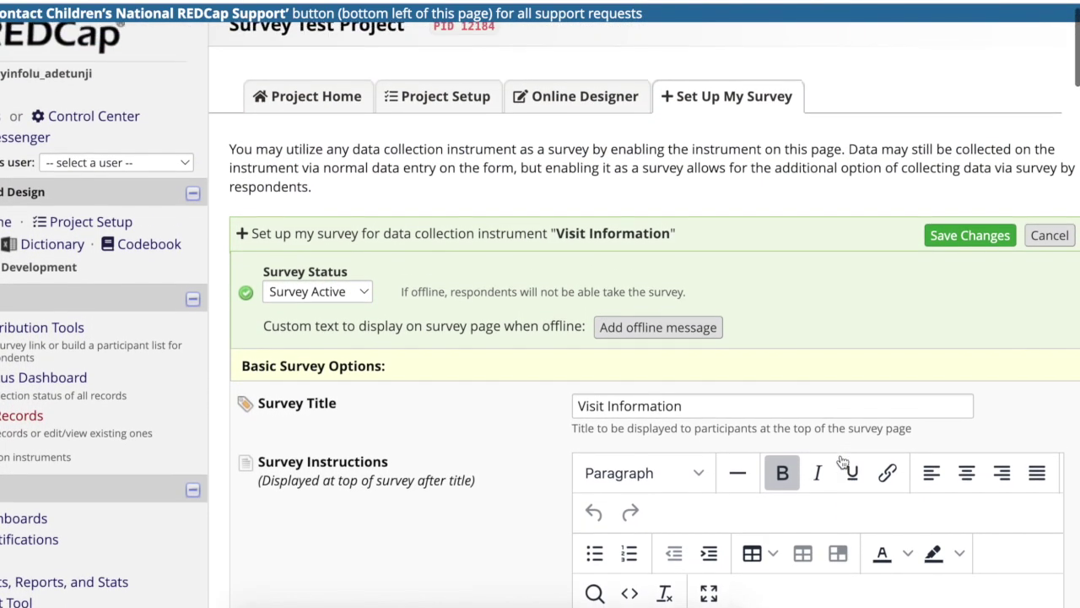
scroll(841, 461, up, 1)
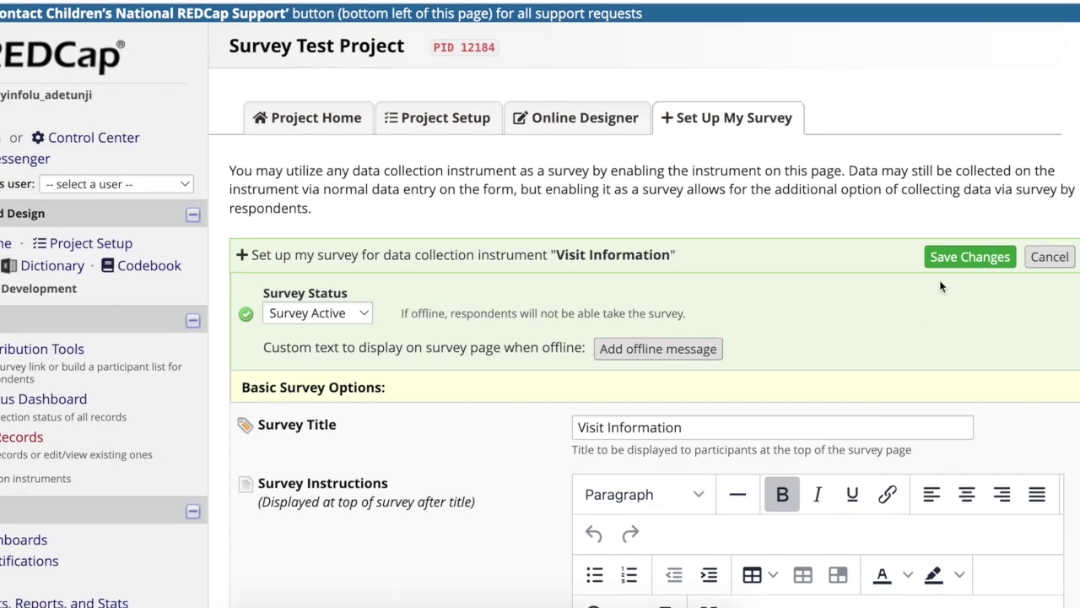
click(935, 266)
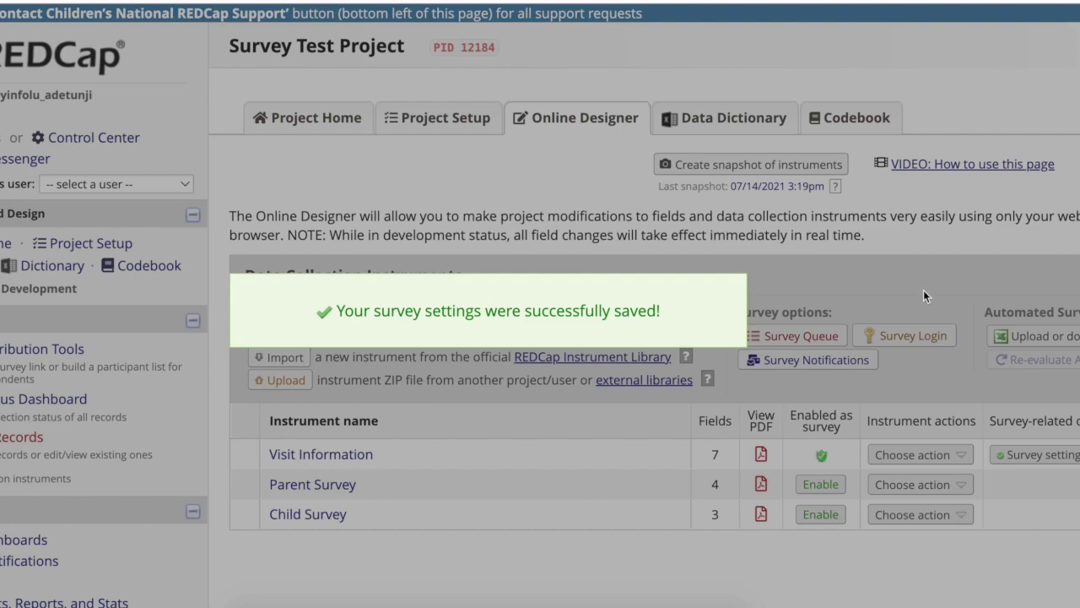
scroll(903, 342, down, 1)
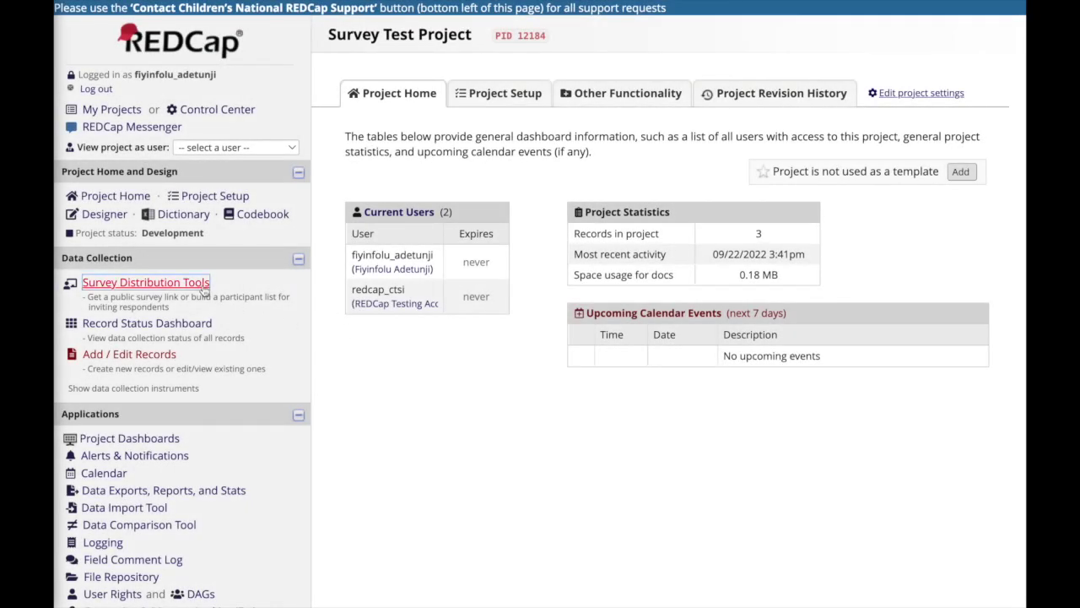
Open Survey Distribution Tools to show the project's public survey link
click(201, 288)
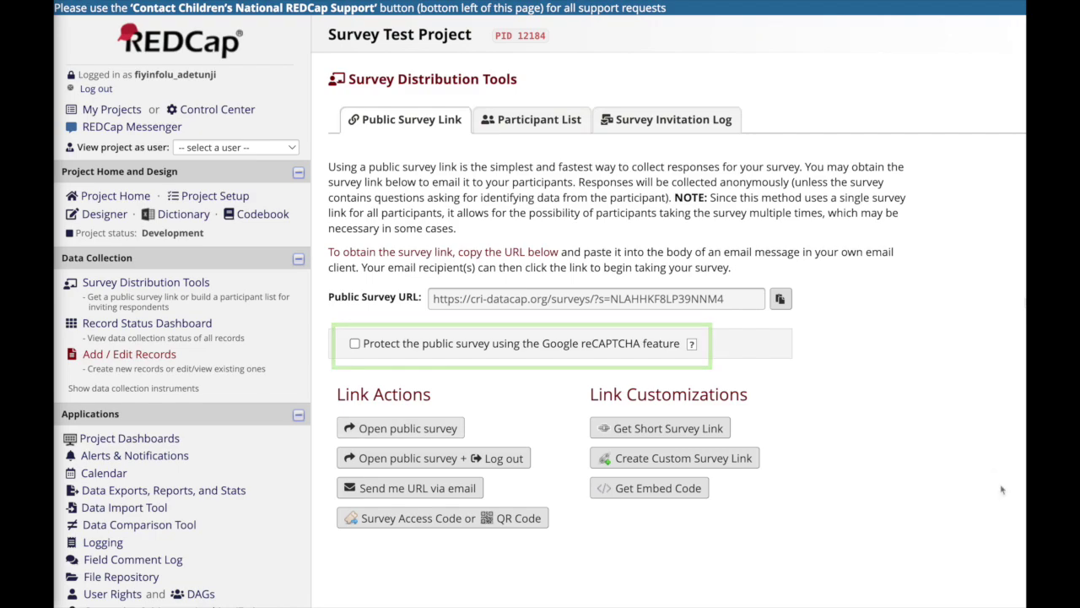
Submit the public Visit Information survey with today's date, Parent, Yes, and the participant's email
click(441, 430)
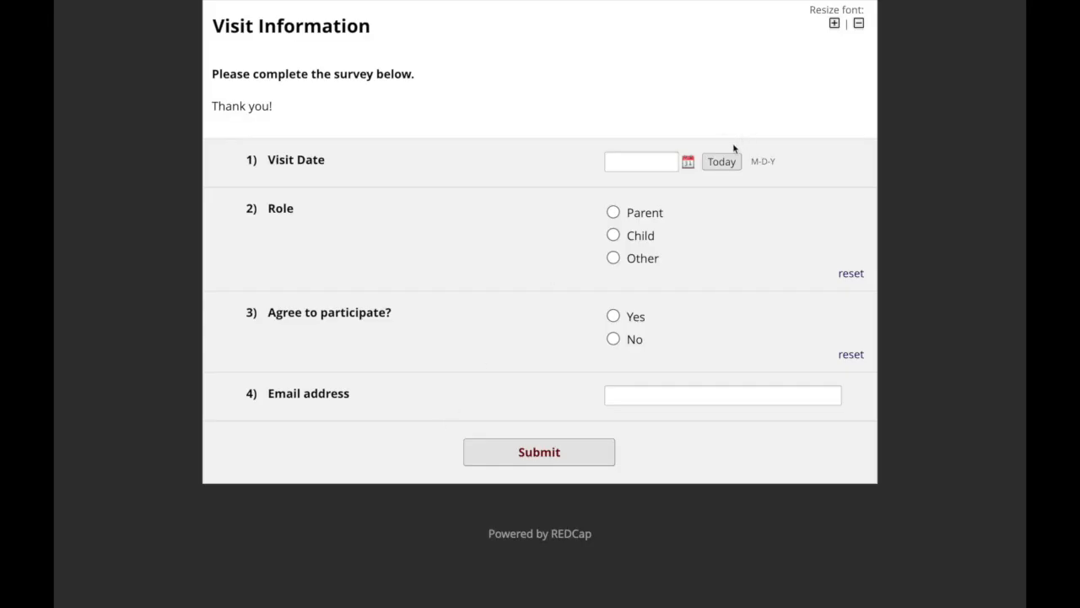
click(721, 162)
click(613, 211)
click(613, 316)
click(619, 396)
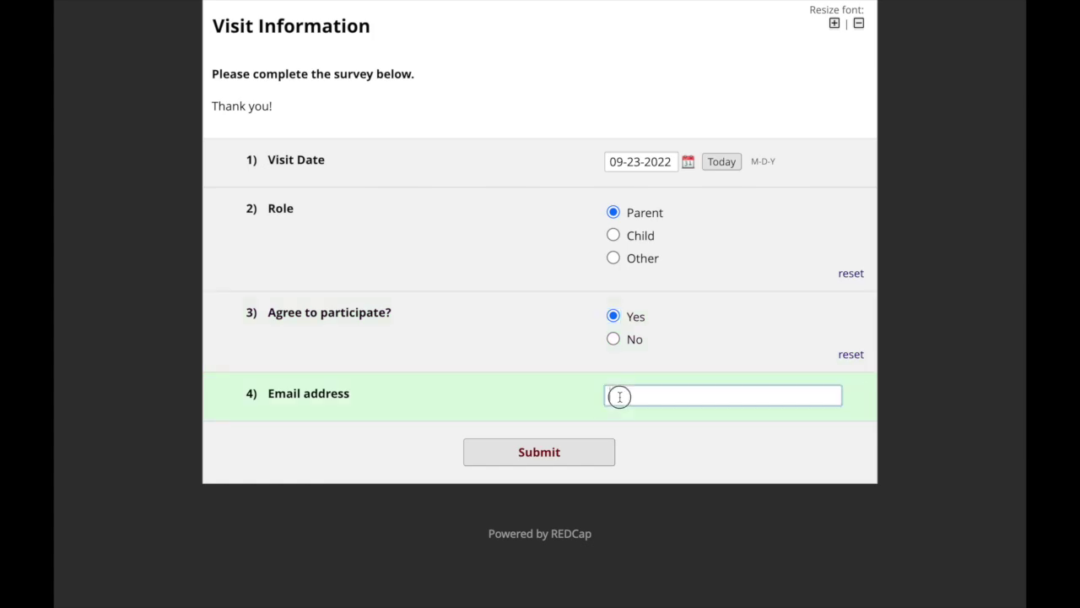
key(ctrl+v)
click(559, 454)
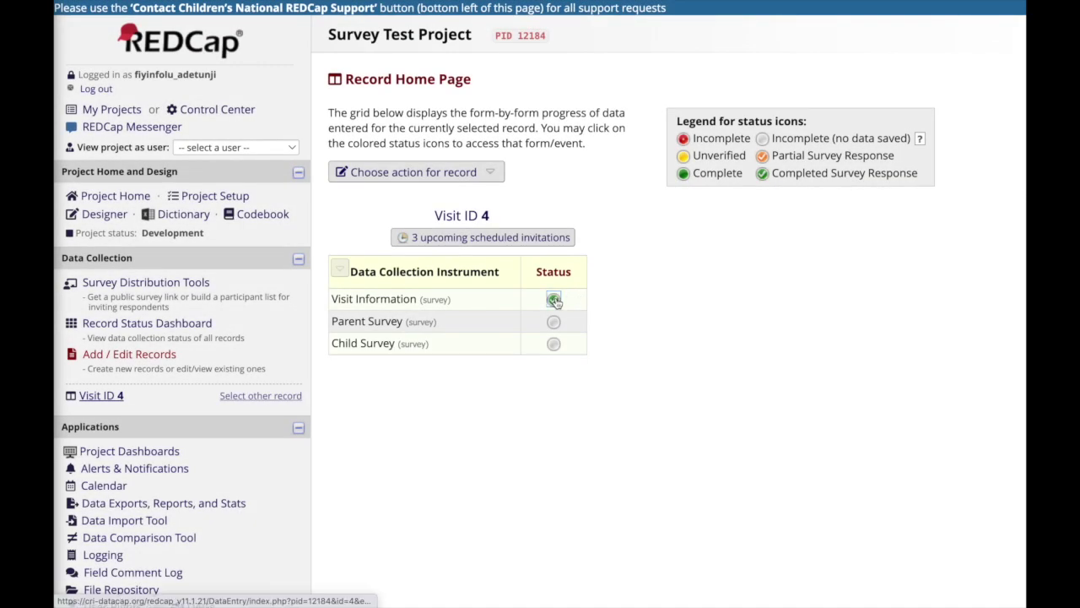
Open the completed Visit ID 4 response and scroll through its form
click(554, 299)
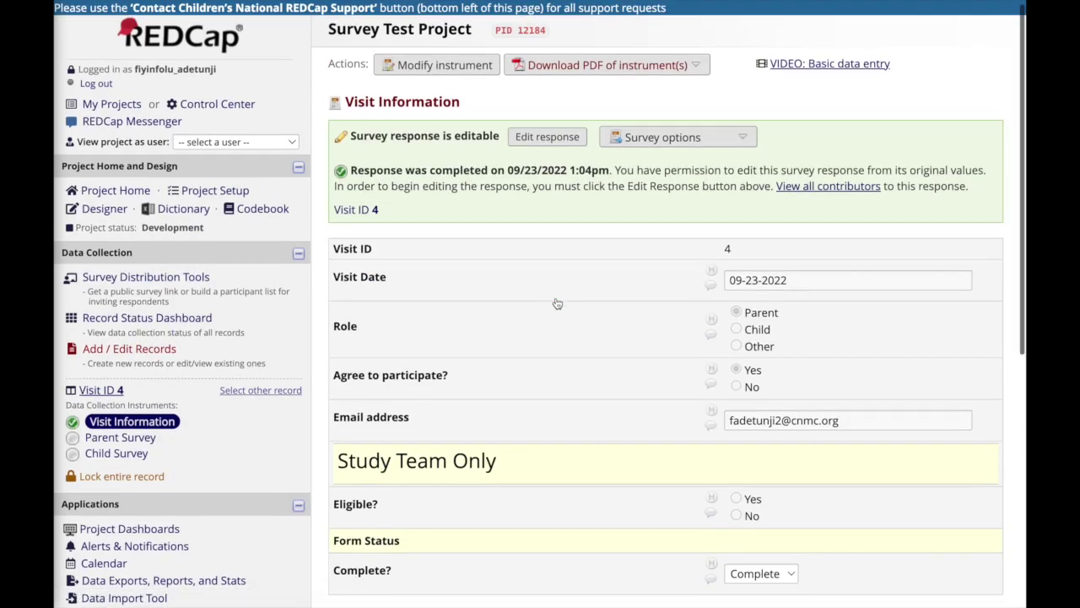
scroll(557, 303, down, 1)
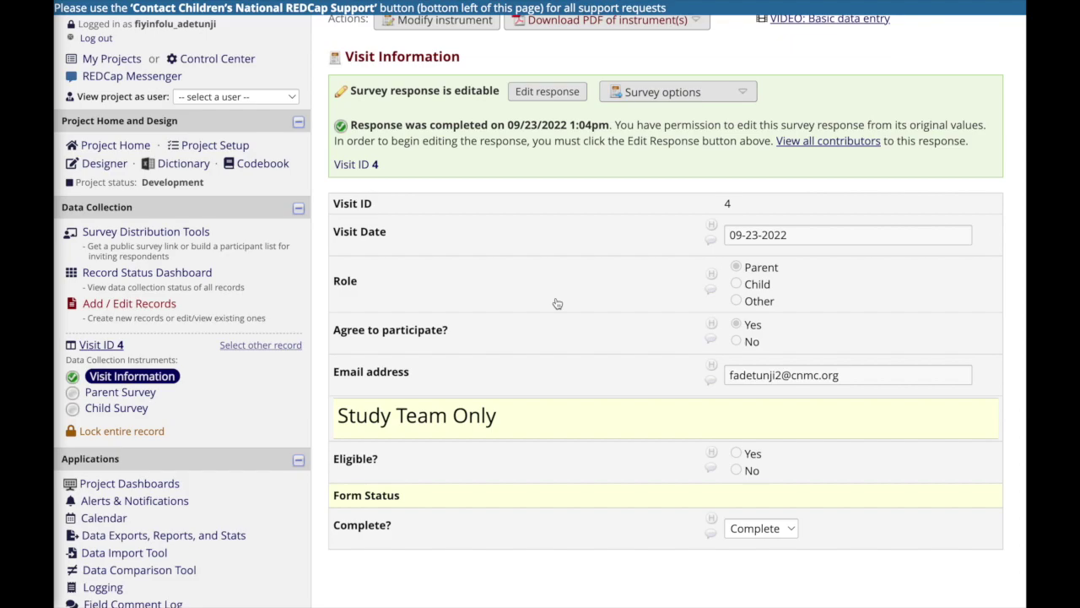
scroll(557, 303, up, 1)
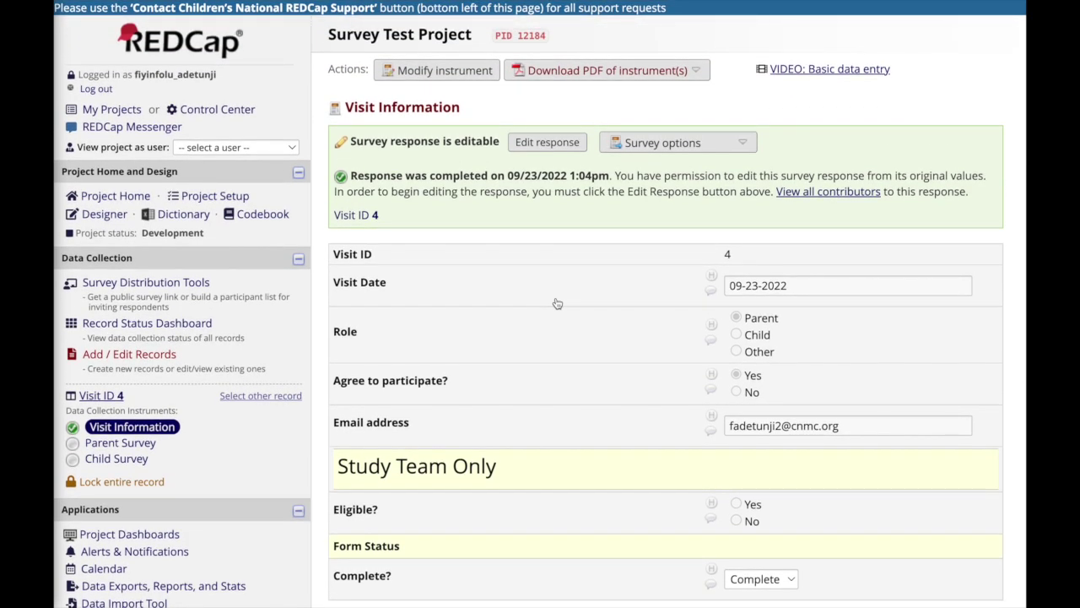
scroll(557, 302, down, 2)
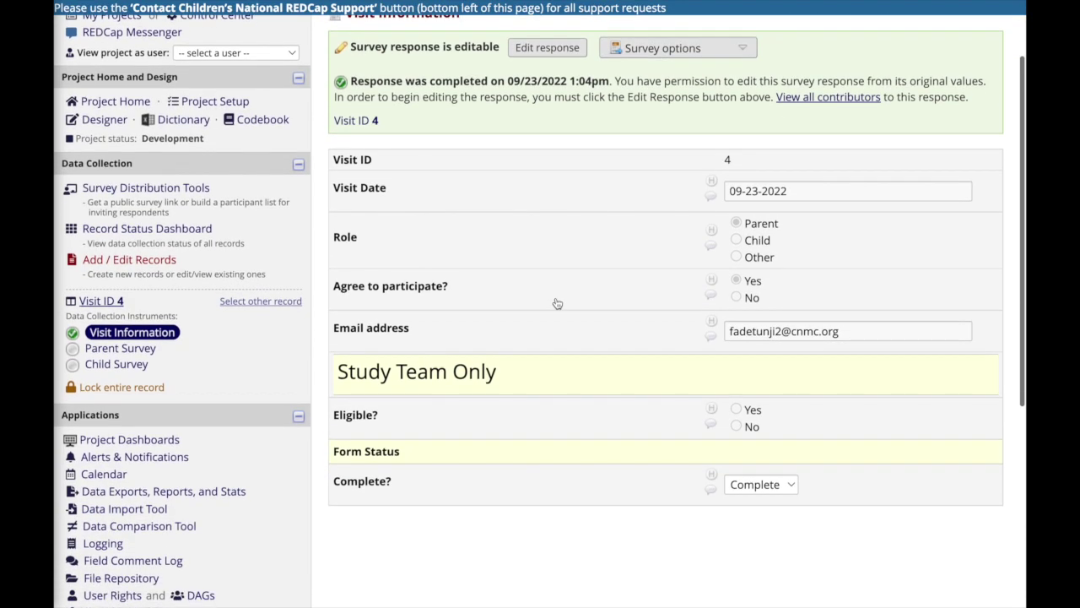
scroll(557, 303, up, 1)
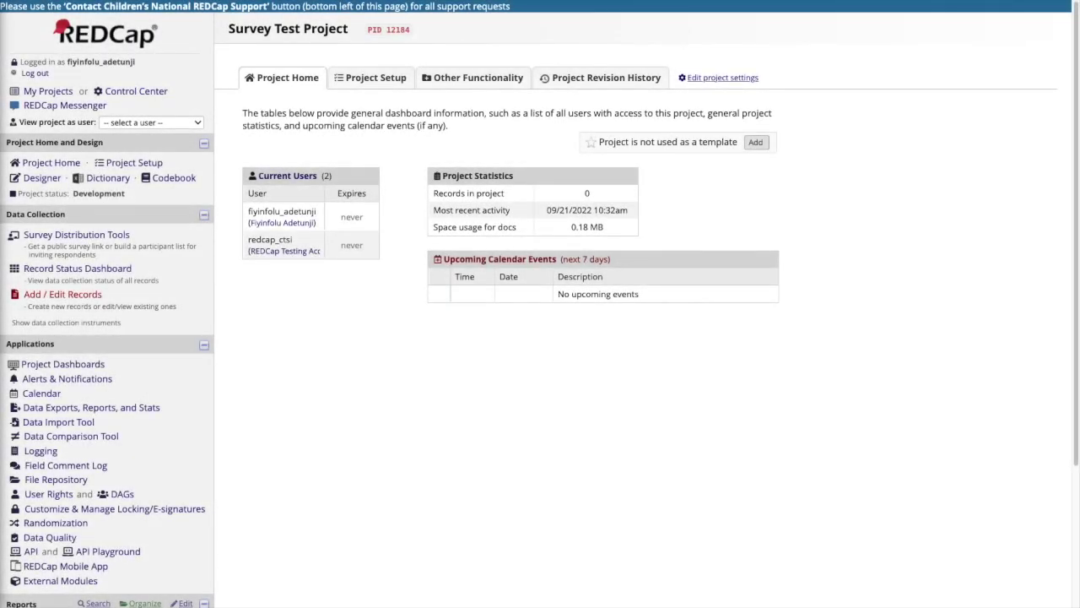
Add two participant email addresses, one per line, to the Visit Information Participant List
click(123, 240)
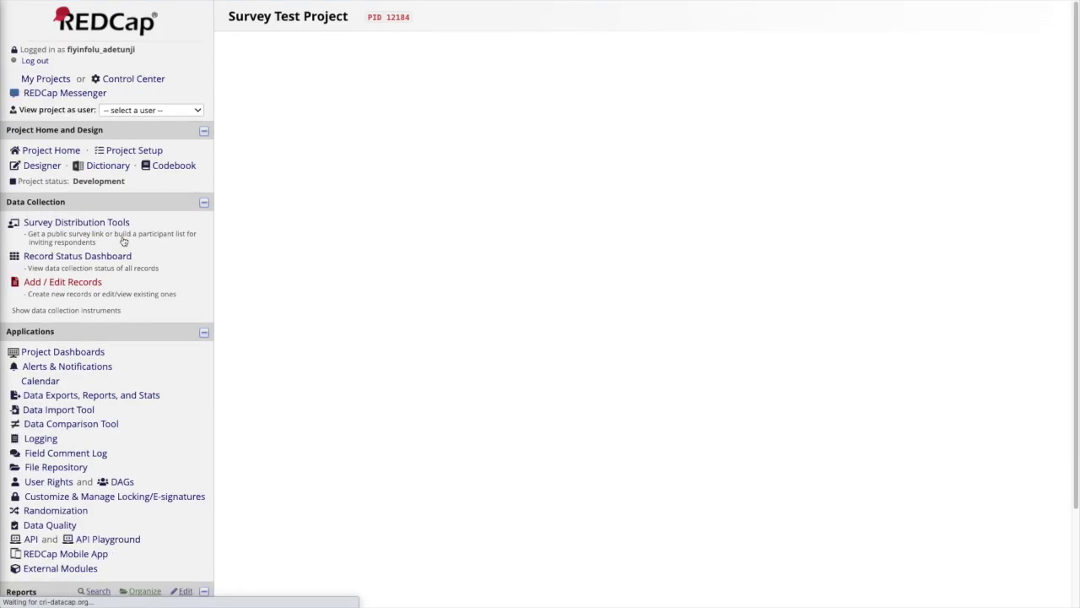
click(397, 99)
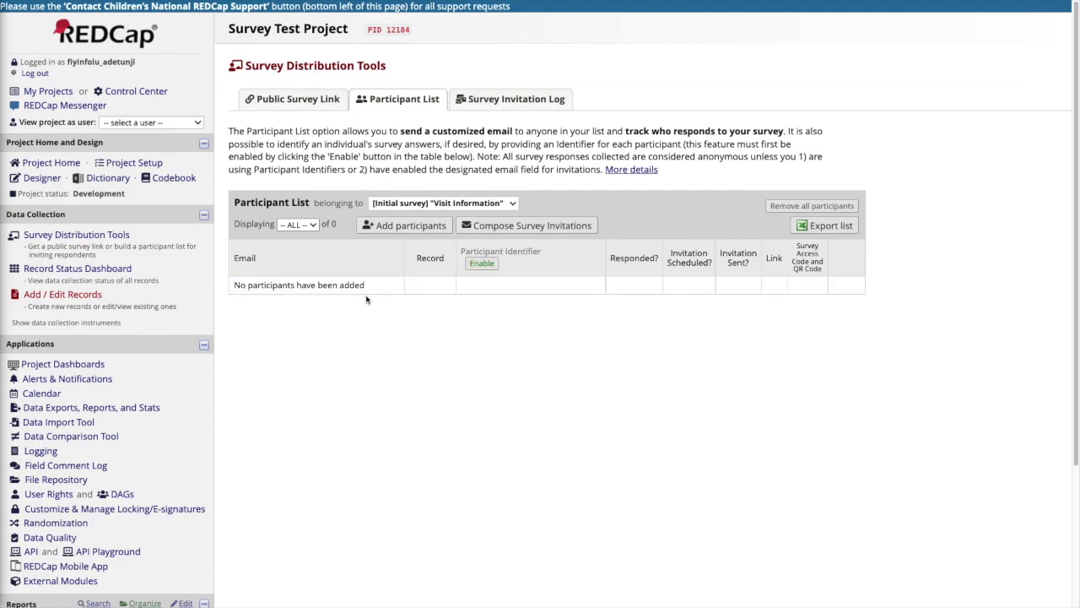
click(405, 226)
key(Return)
text(test@test.com)
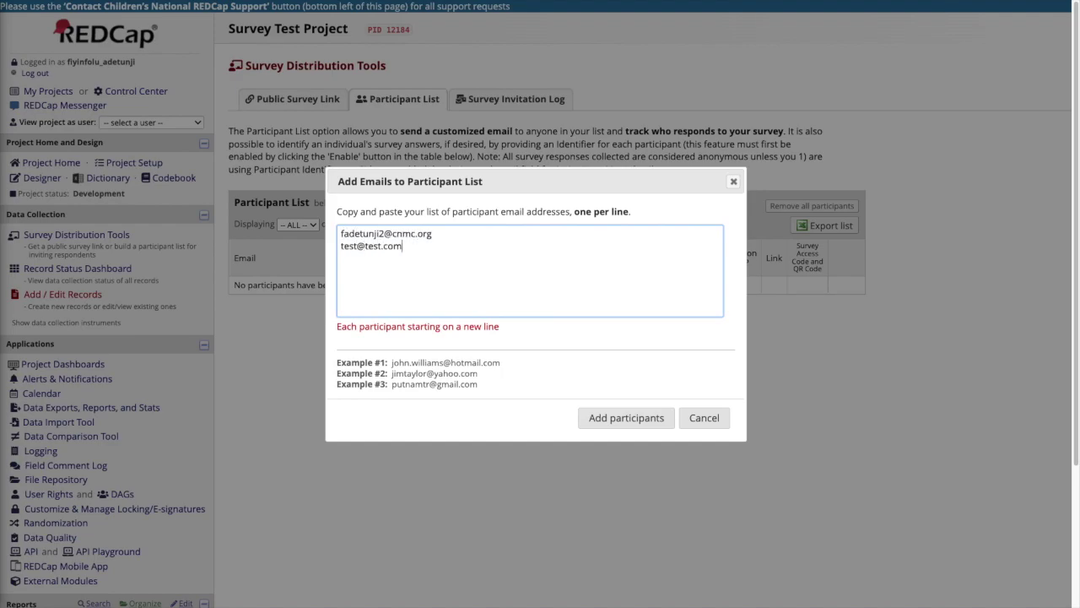
click(615, 422)
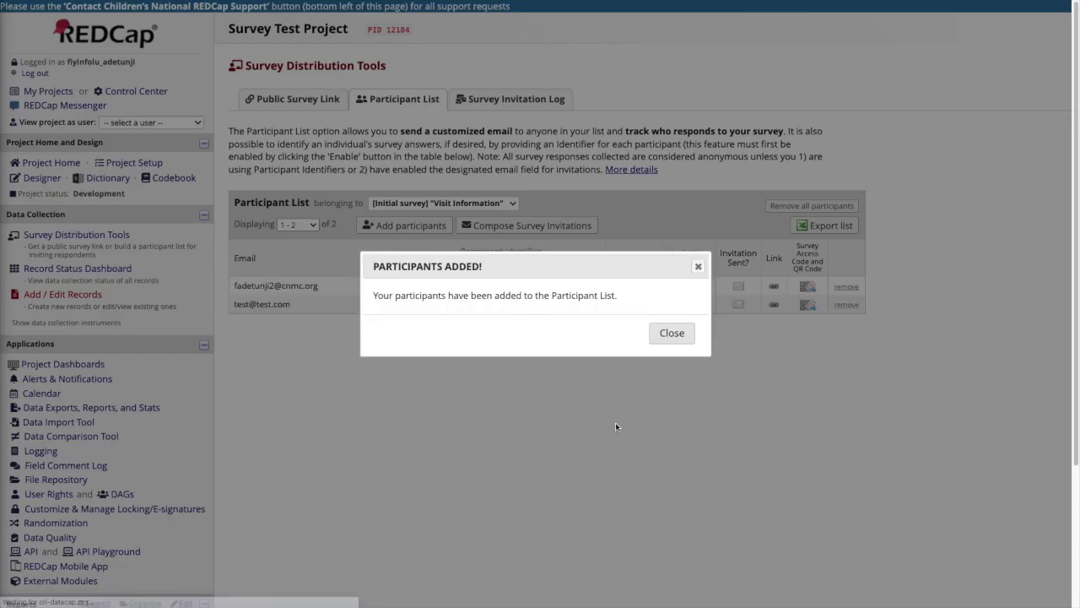
click(671, 334)
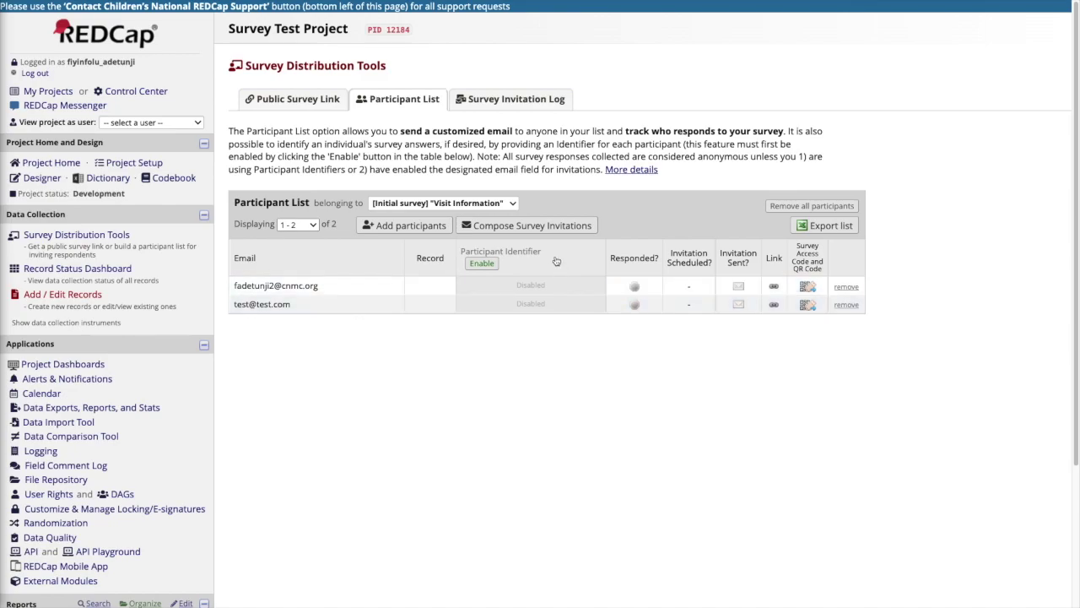
Compose an invitation excluding the test address, with Weekday reminders at 08:00 up to 2 times
click(546, 226)
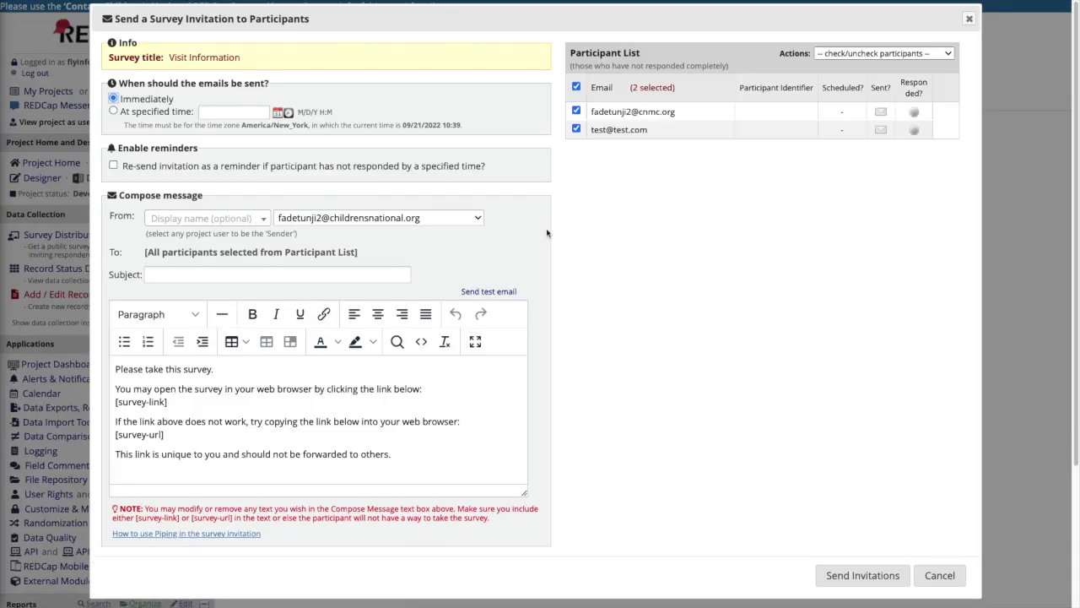
click(577, 130)
click(113, 166)
click(217, 196)
click(211, 214)
click(297, 196)
text(08:00)
click(204, 270)
click(200, 280)
Give the invitation the subject 'Please Complete this Survey' and send it
click(228, 377)
text(Please Complete this Survey)
scroll(189, 460, down, 1)
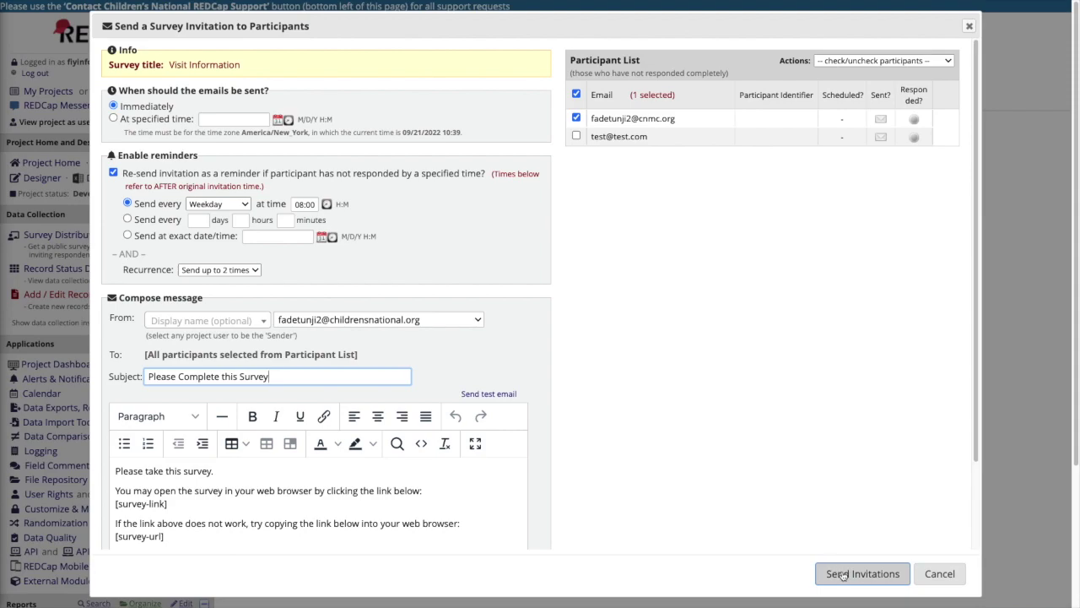
click(841, 573)
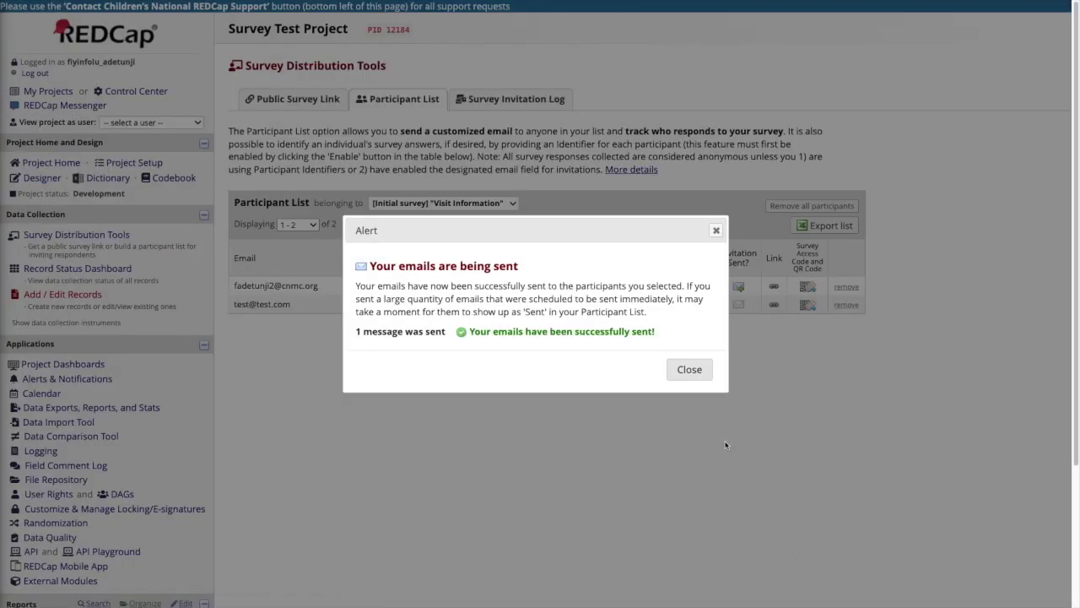
click(692, 371)
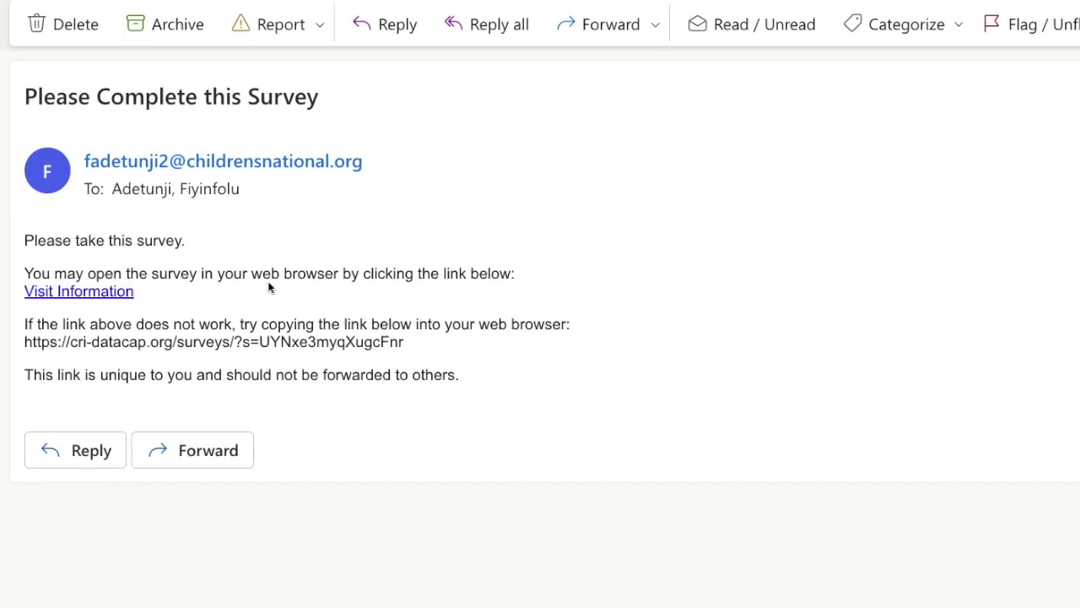
From the email link, submit Visit Information with today's date, Patient, Yes, and the parent's email
click(125, 295)
click(691, 135)
click(600, 177)
click(600, 263)
click(692, 329)
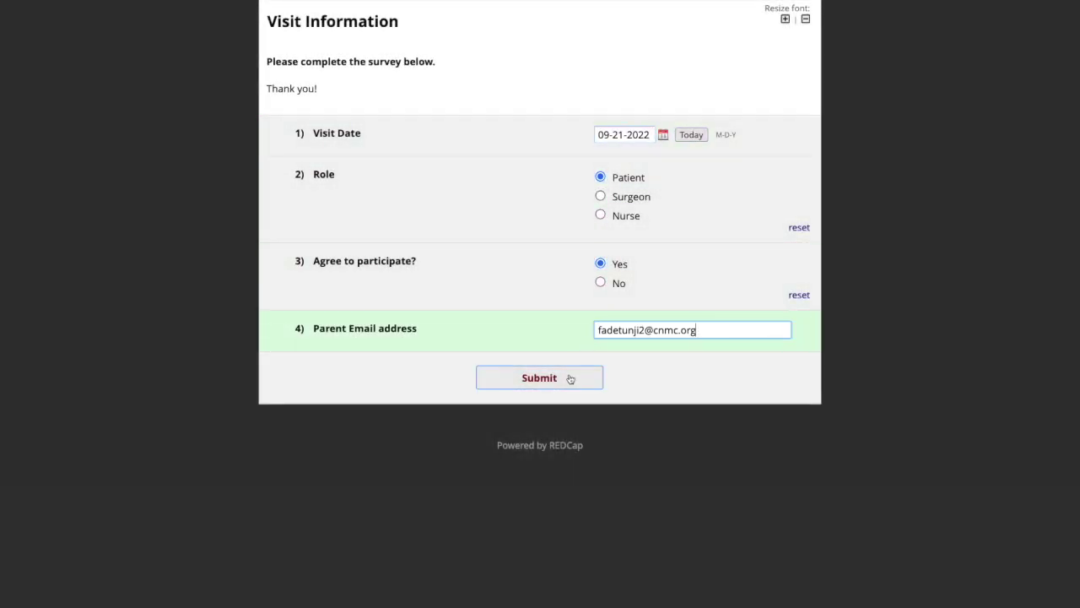
click(569, 379)
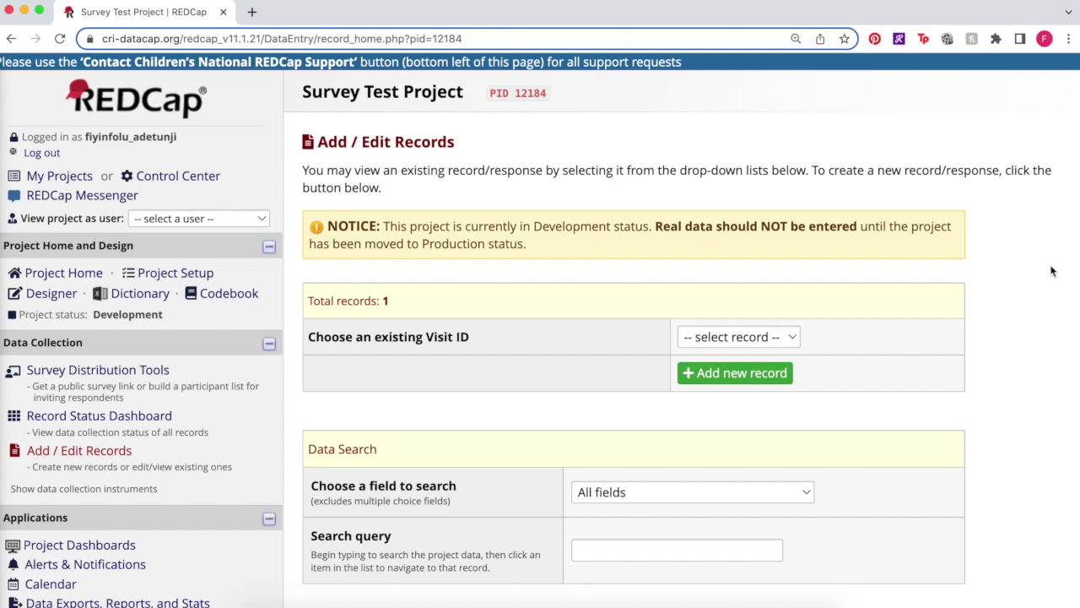
Review record Visit ID 1's Parent Survey options, then open the Visit Information survey settings
click(784, 335)
click(776, 350)
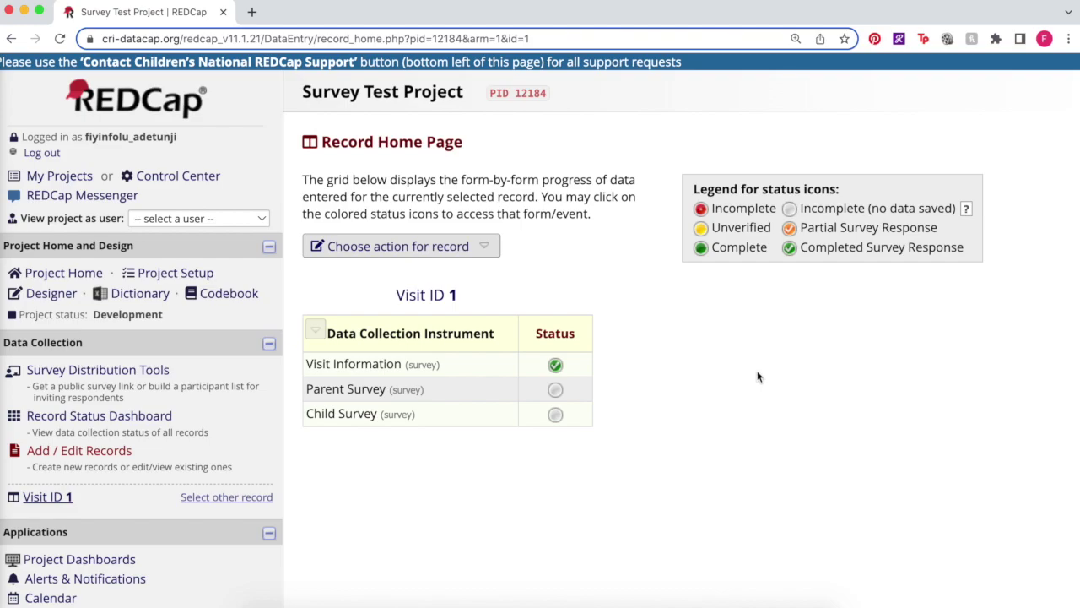
click(556, 391)
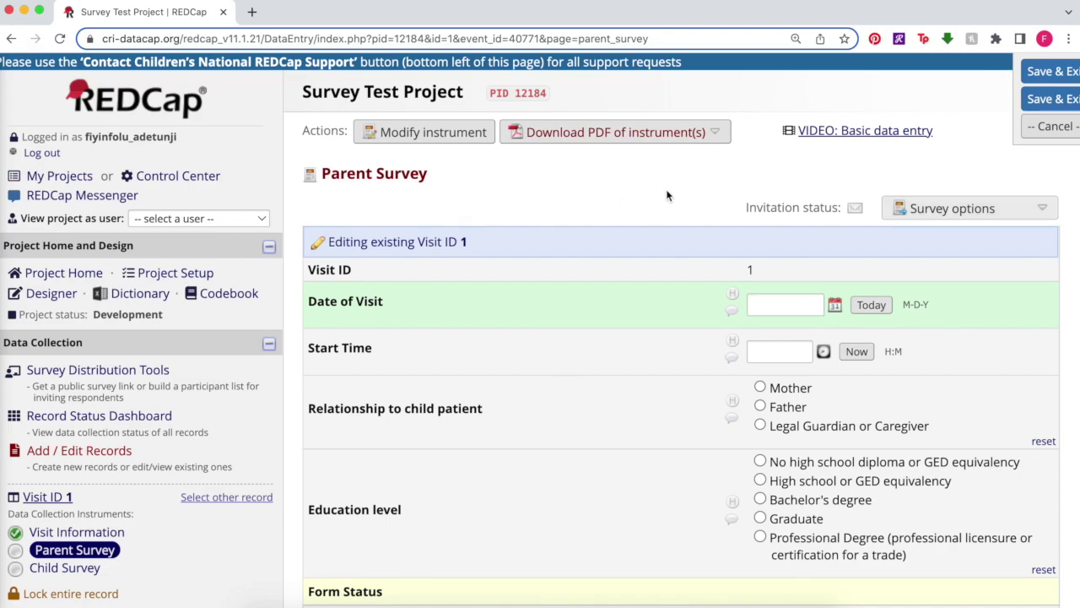
click(932, 210)
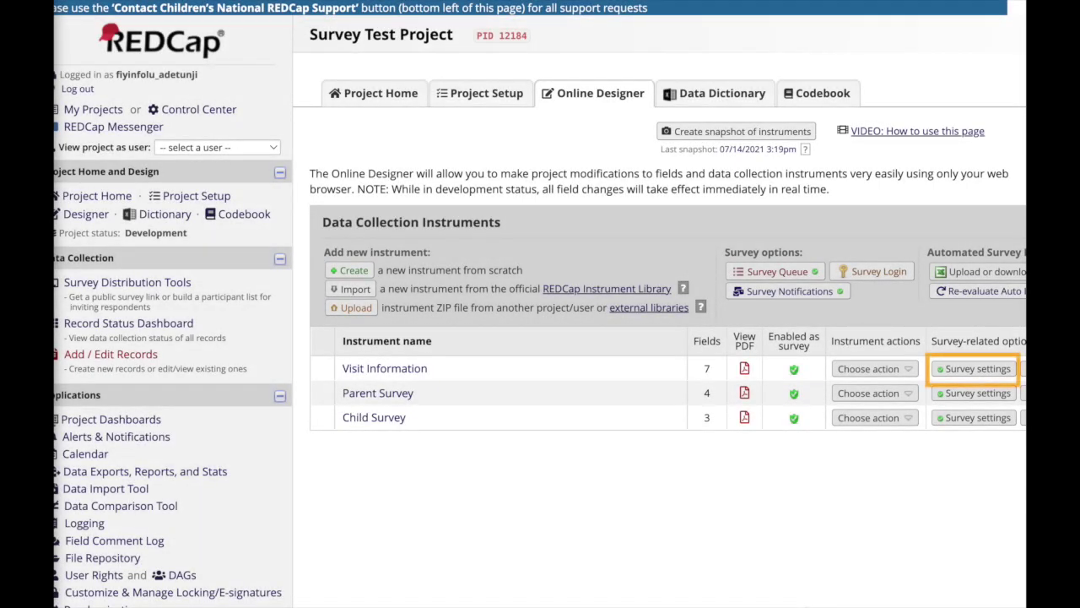
click(1003, 369)
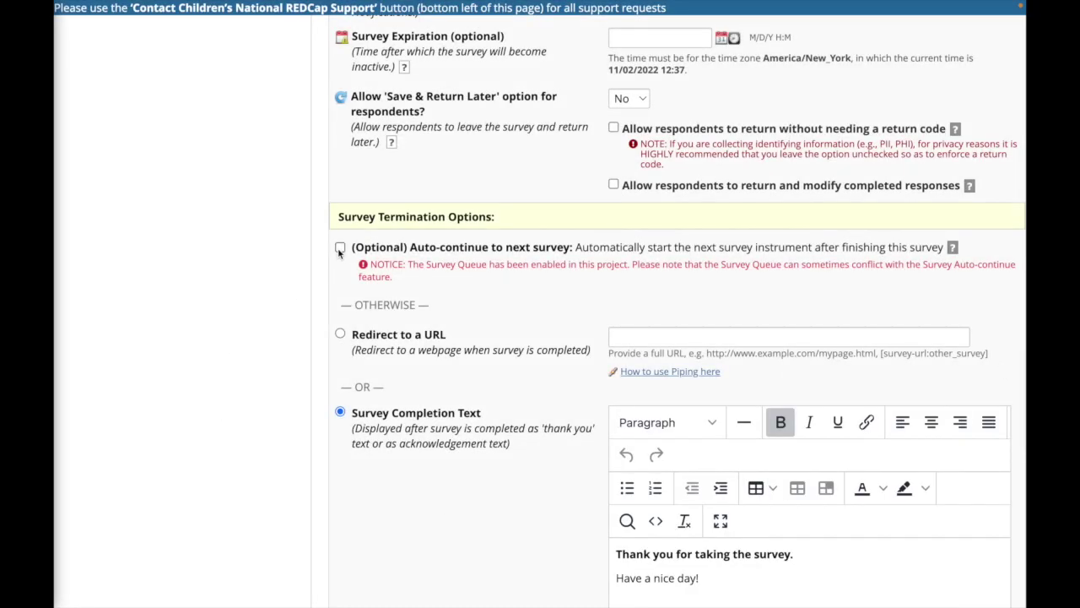
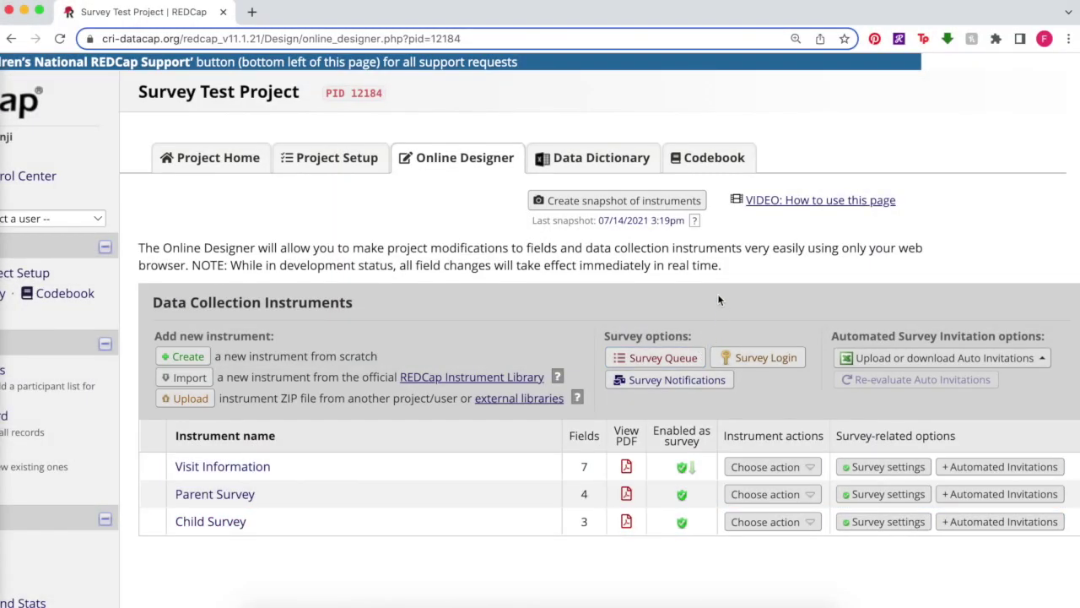
Activate Parent Survey and Child Survey in the survey queue
click(699, 358)
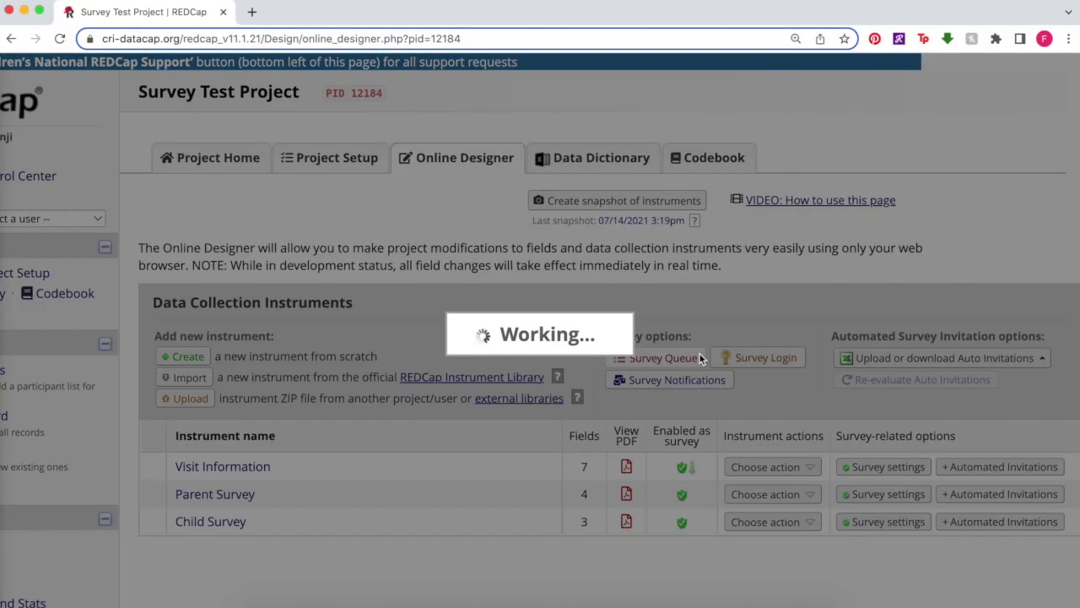
scroll(556, 445, down, 2)
scroll(557, 445, down, 5)
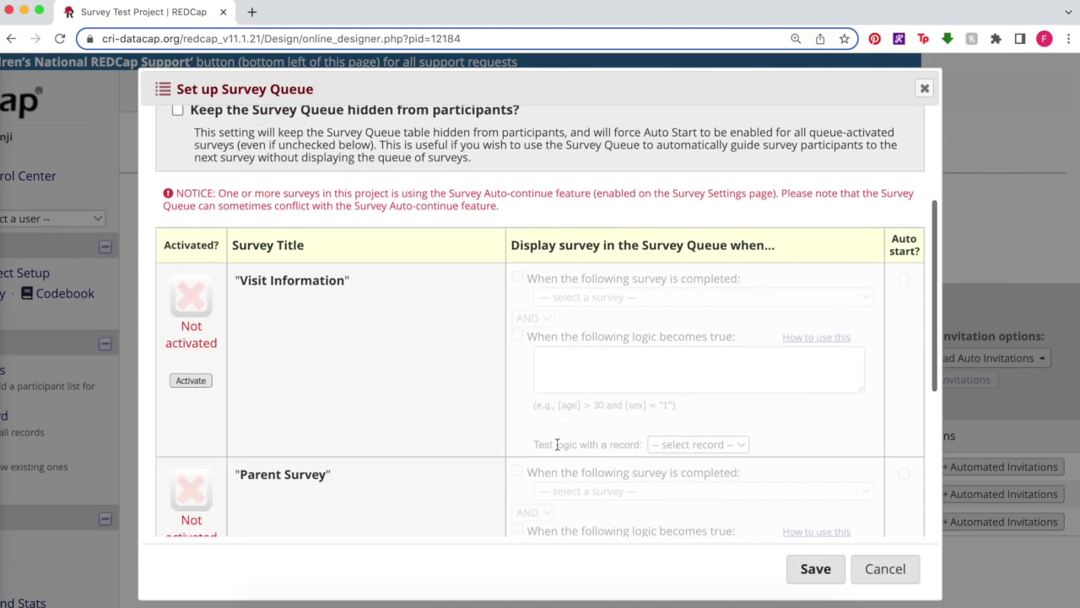
click(192, 382)
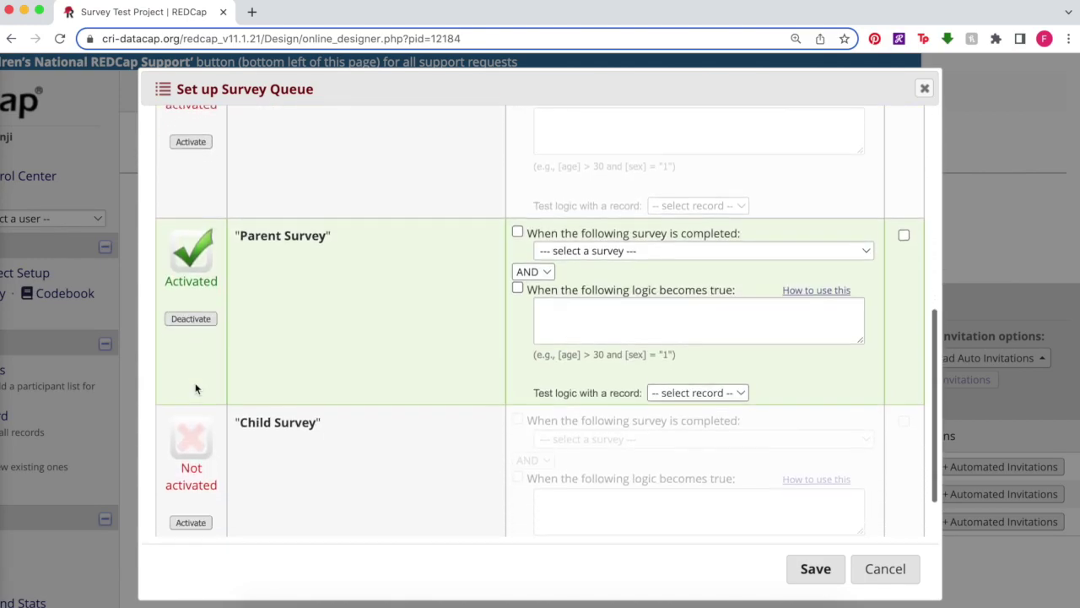
scroll(194, 397, down, 3)
click(191, 451)
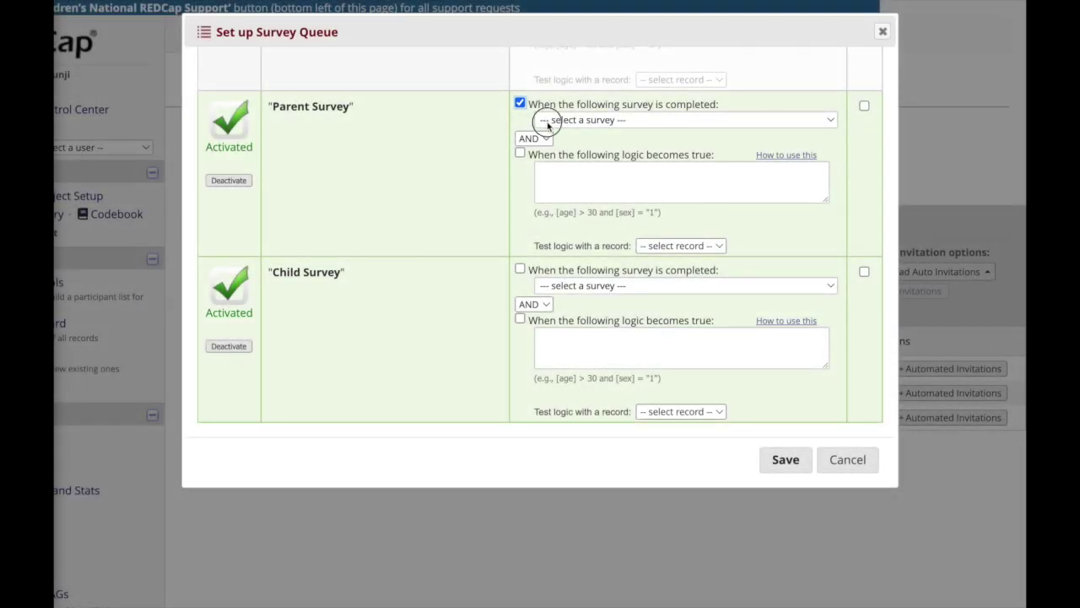
Queue Parent Survey after Visit Information is completed, with logic [role]='1'
click(547, 124)
click(549, 129)
click(520, 154)
click(554, 168)
text([r)
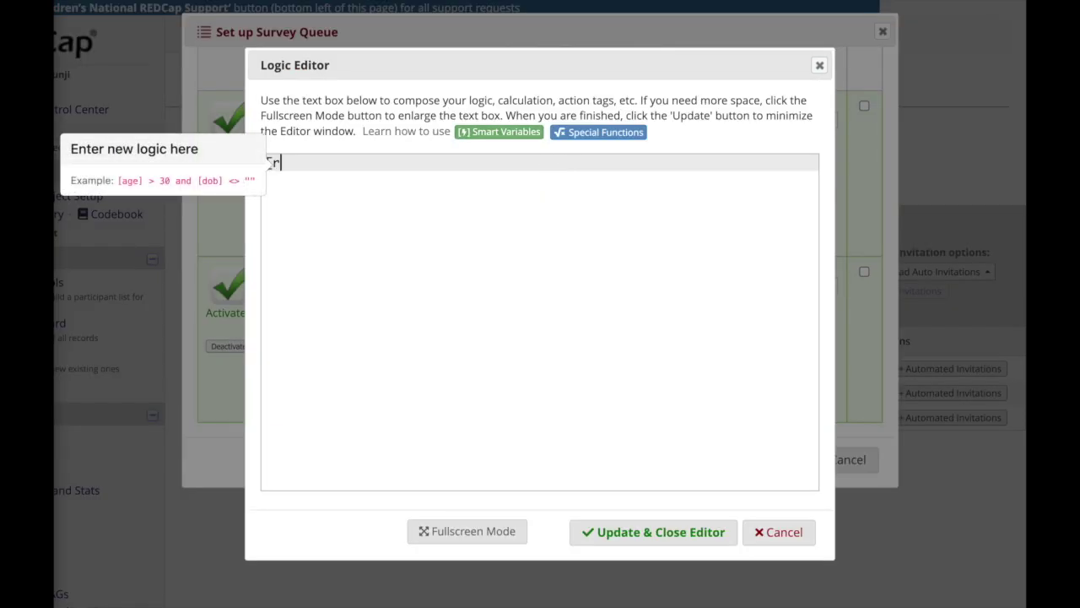
text(ole]='1')
click(612, 548)
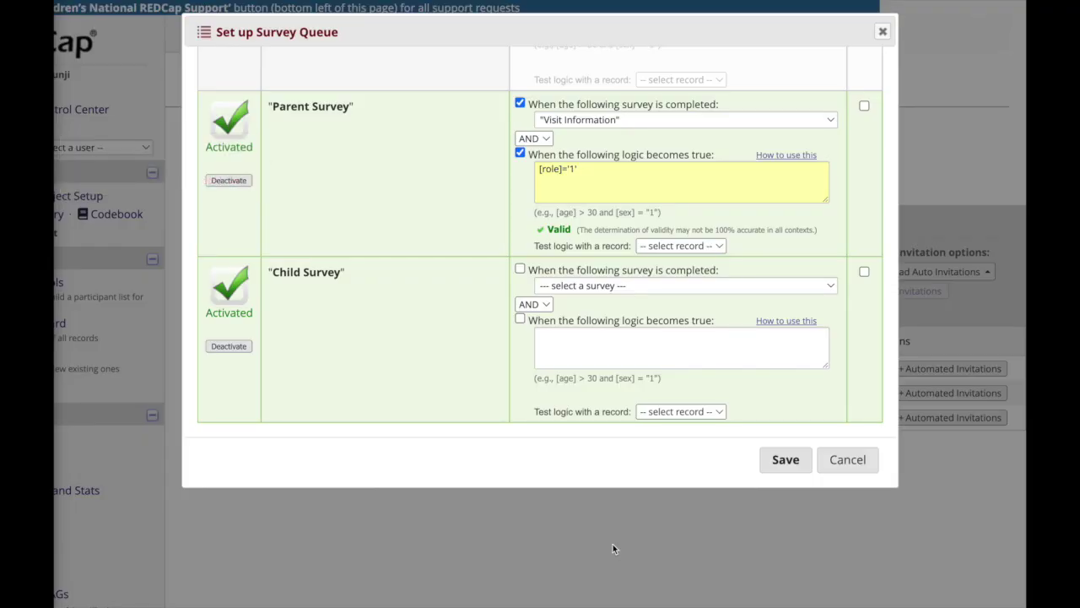
Queue Child Survey after Visit Information with logic [role]='2', and auto-start both surveys
click(520, 270)
click(542, 287)
click(547, 297)
click(520, 319)
click(550, 346)
text([role]='2')
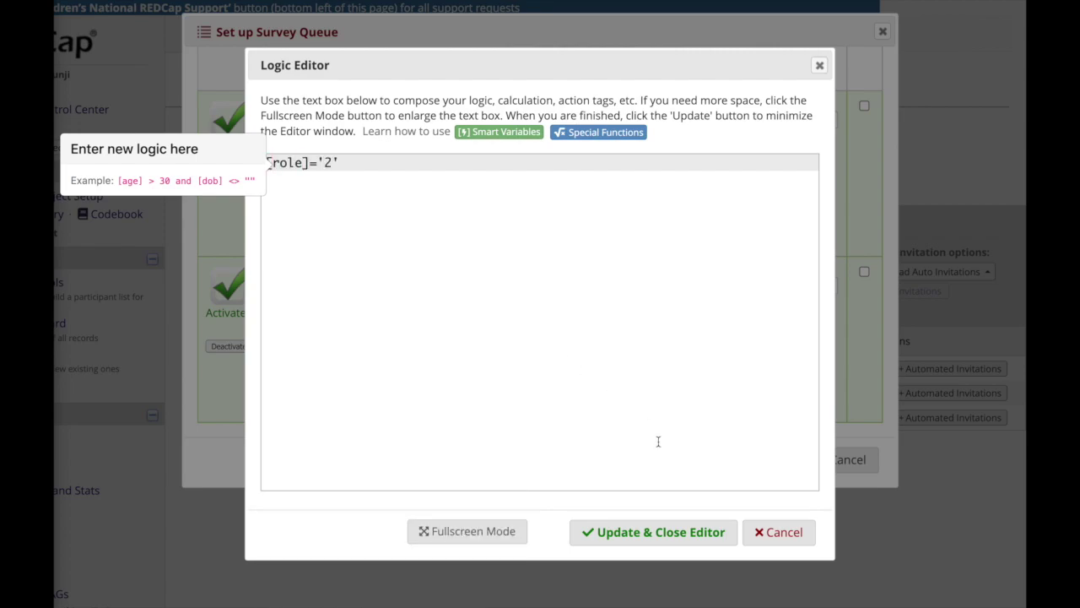
click(653, 531)
click(864, 105)
click(864, 272)
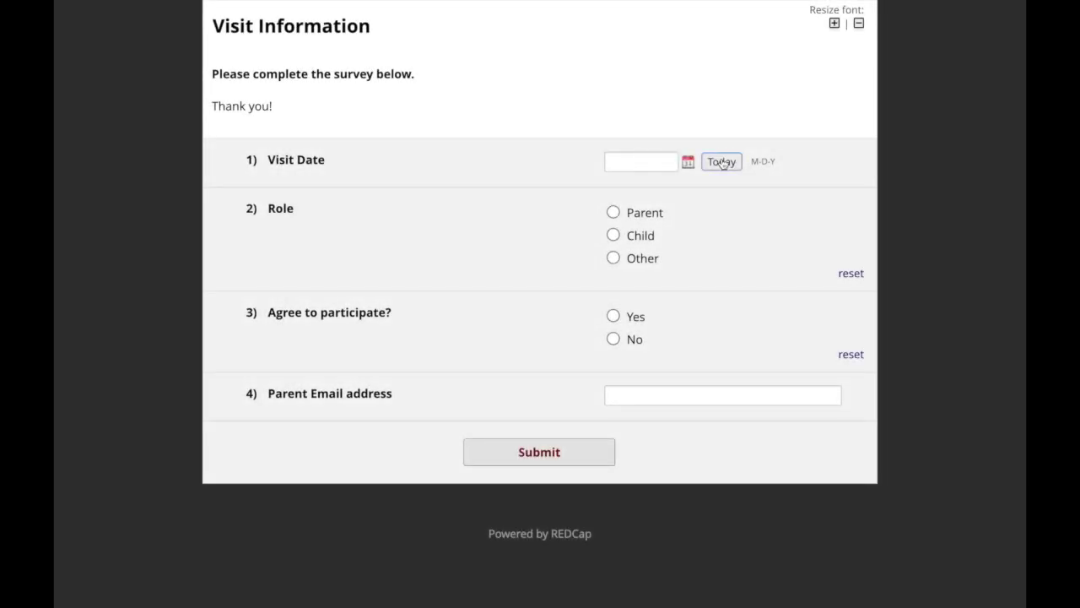
Submit Visit Information with today's date, role Parent, consent Yes and the parent's e-mail
click(721, 161)
click(631, 211)
click(613, 316)
click(617, 395)
click(585, 455)
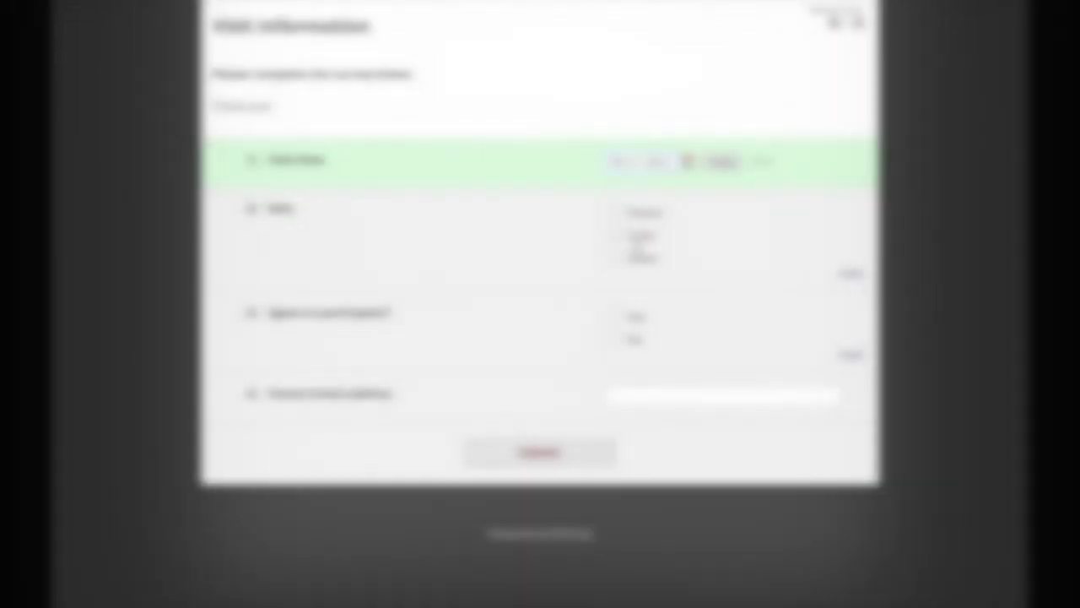
Resubmit Visit Information with role Child, consent Yes and the parent's e-mail
click(613, 234)
click(613, 315)
click(619, 393)
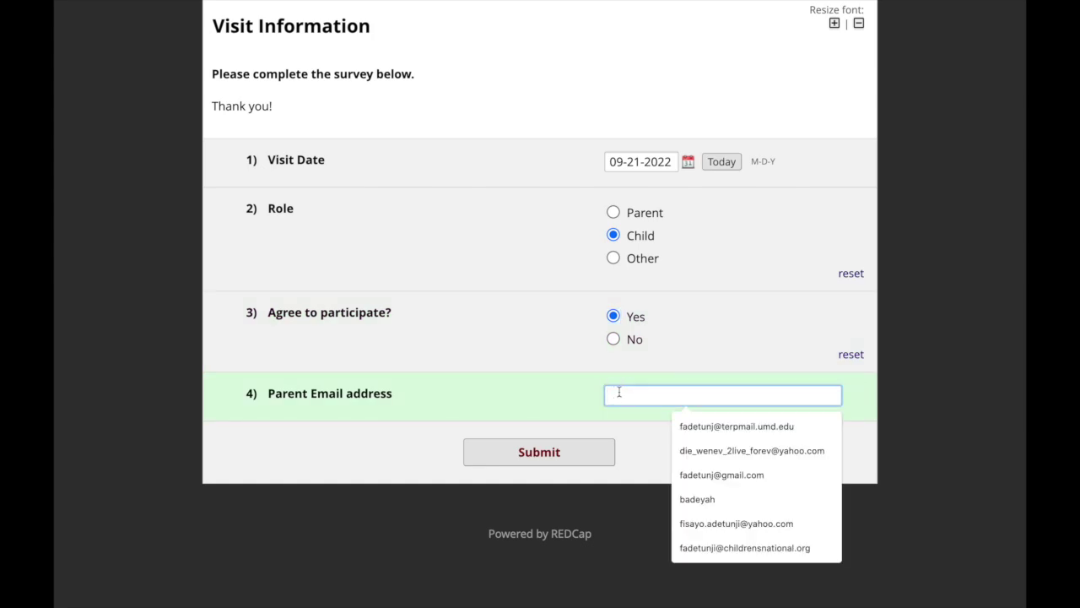
click(717, 549)
click(590, 454)
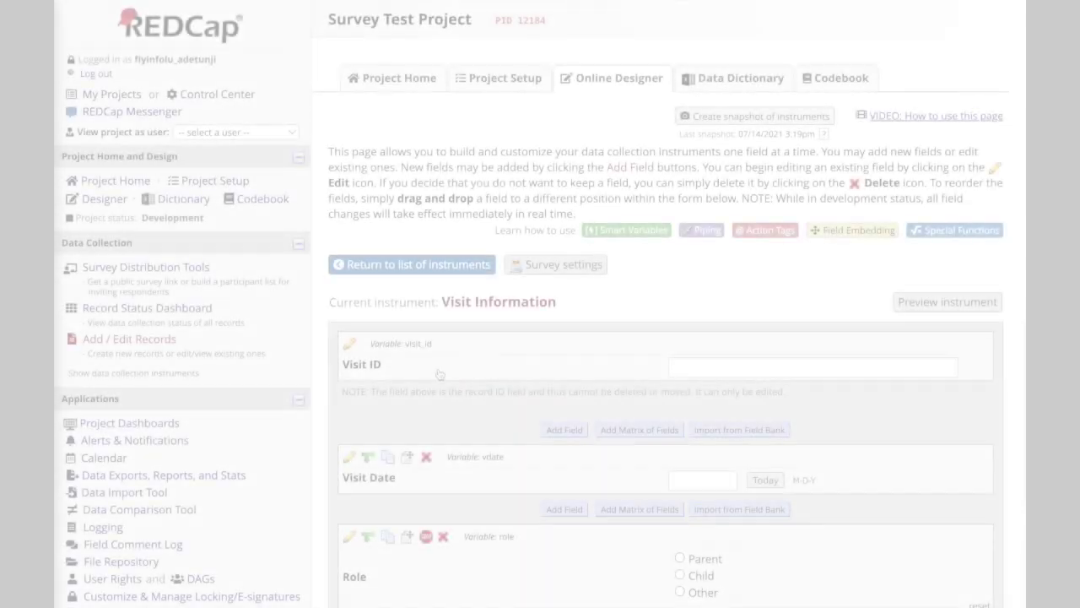
Check the email field's settings for Email validation, then go to Project Setup
scroll(440, 373, down, 3)
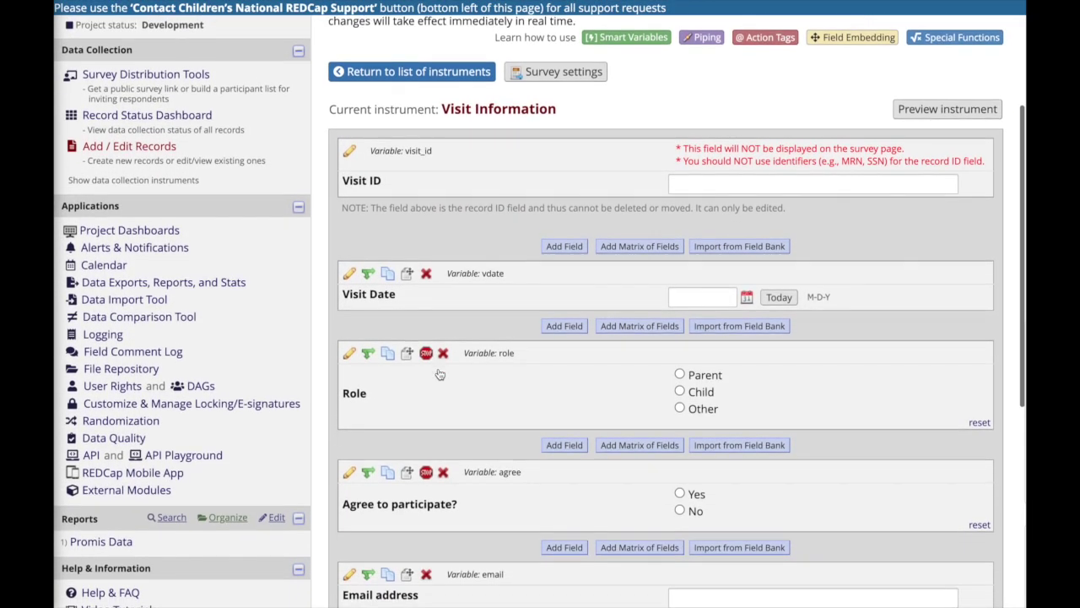
scroll(439, 374, down, 3)
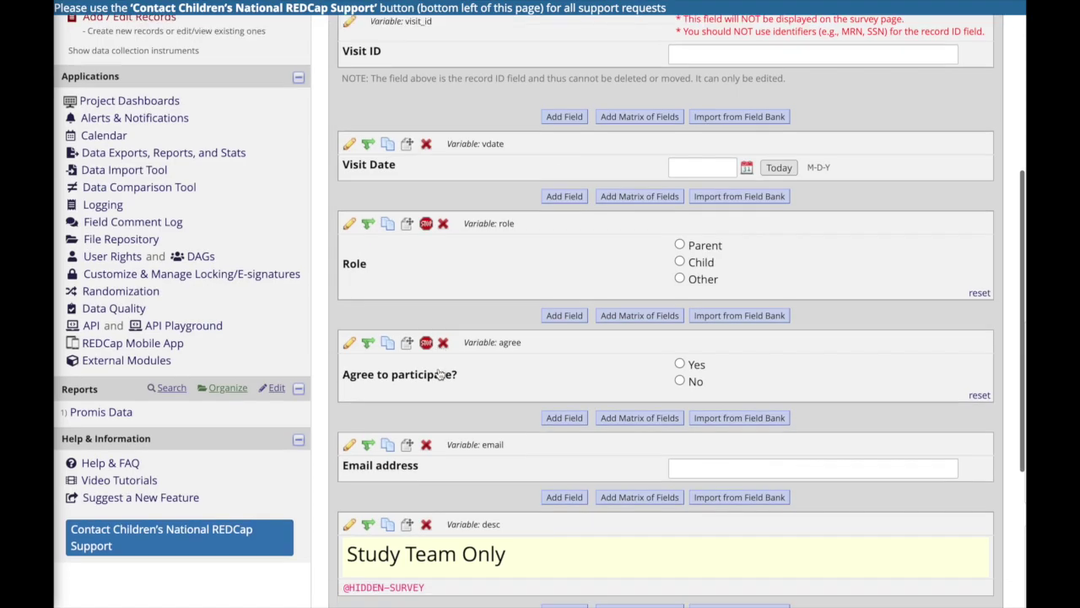
click(349, 445)
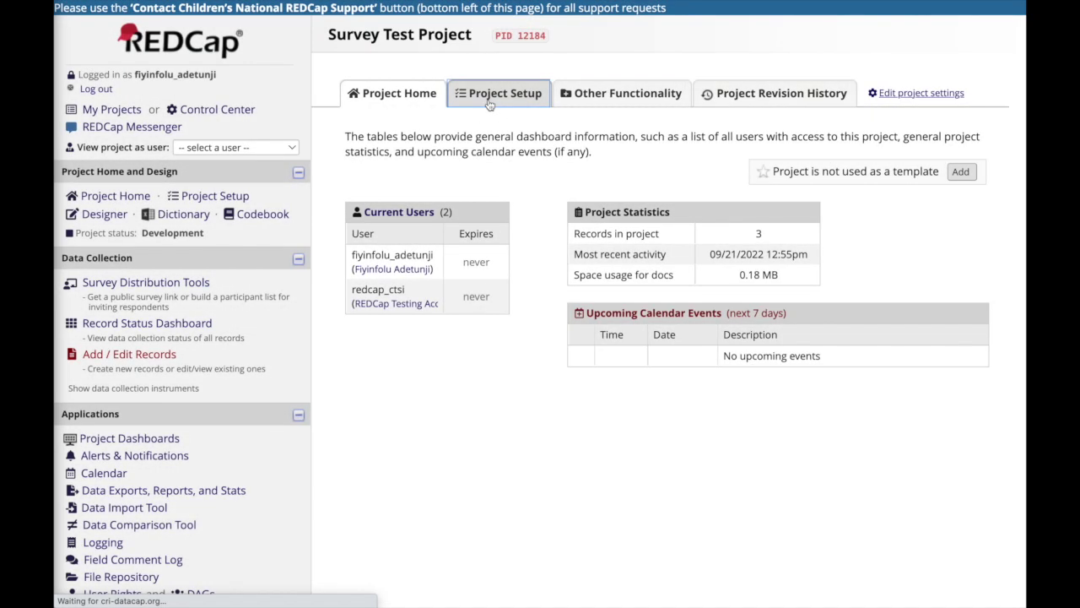
click(491, 97)
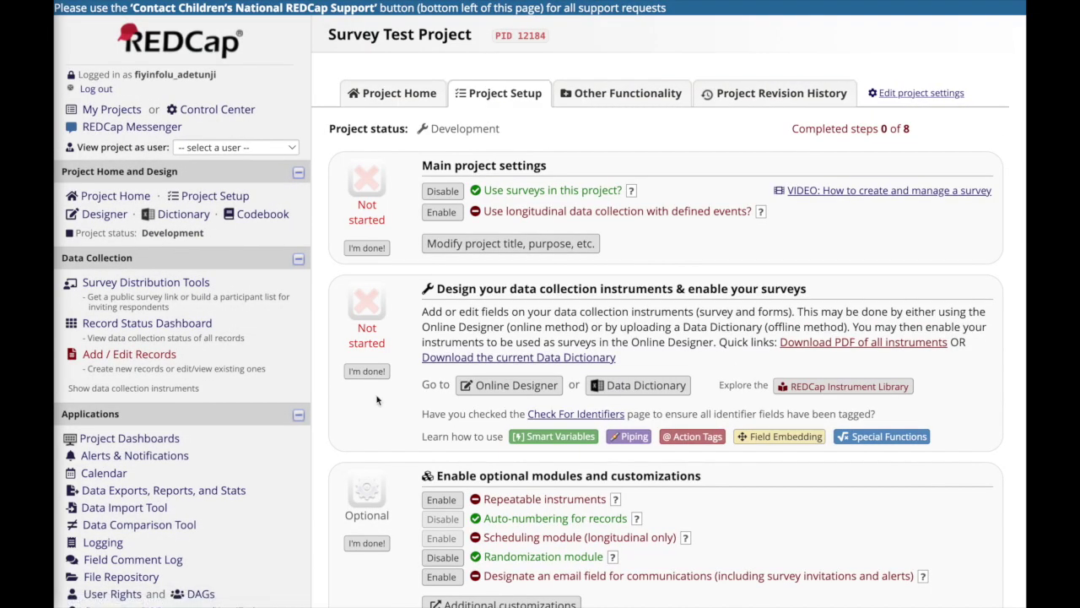
Enable the communications email field, choose email "Email address", and save
scroll(412, 432, down, 3)
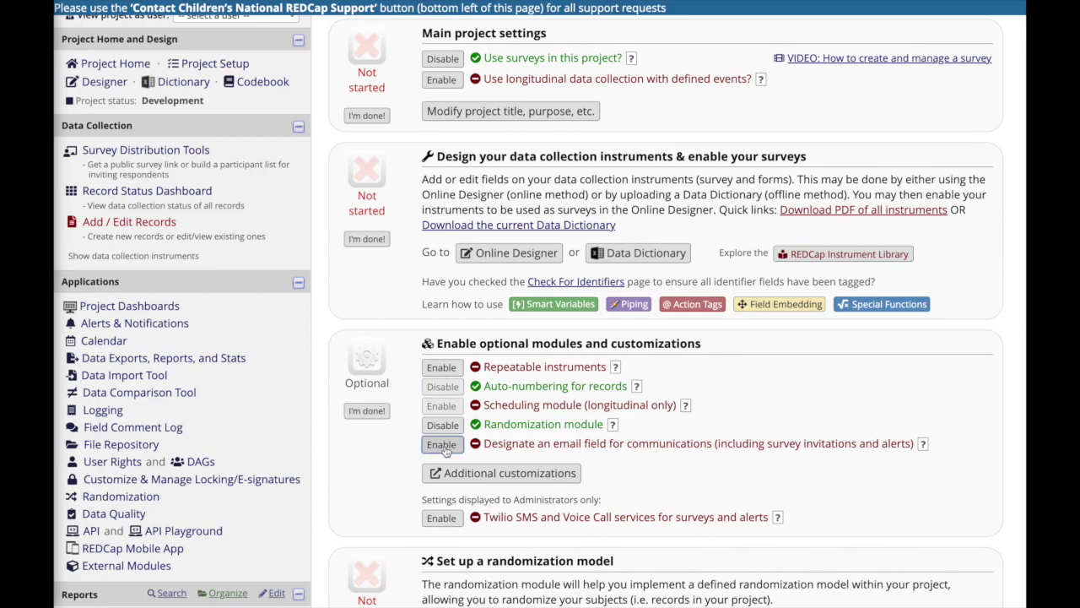
click(441, 444)
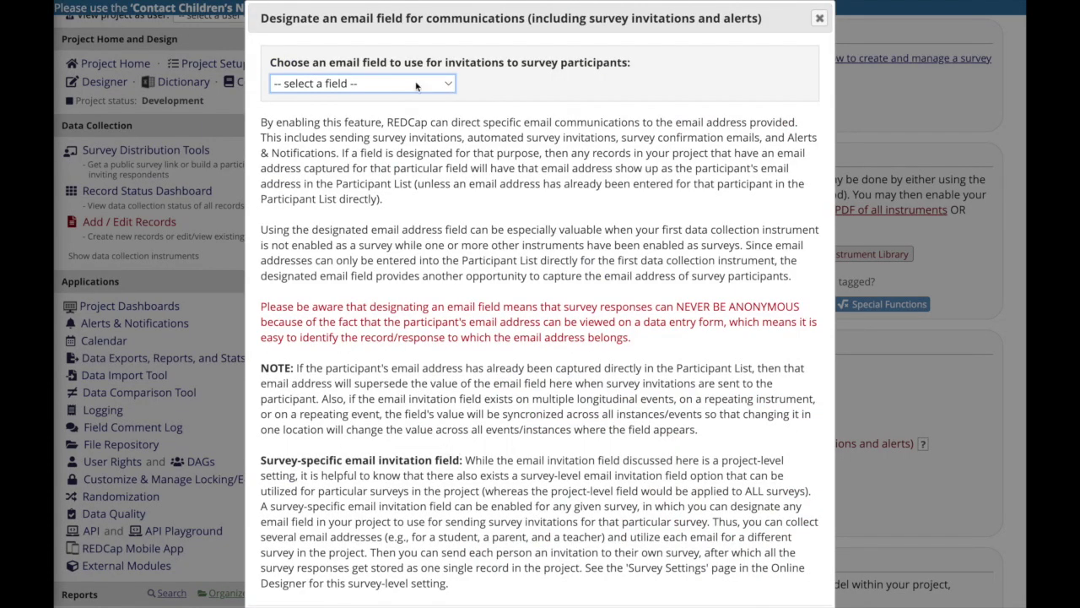
click(416, 87)
click(426, 114)
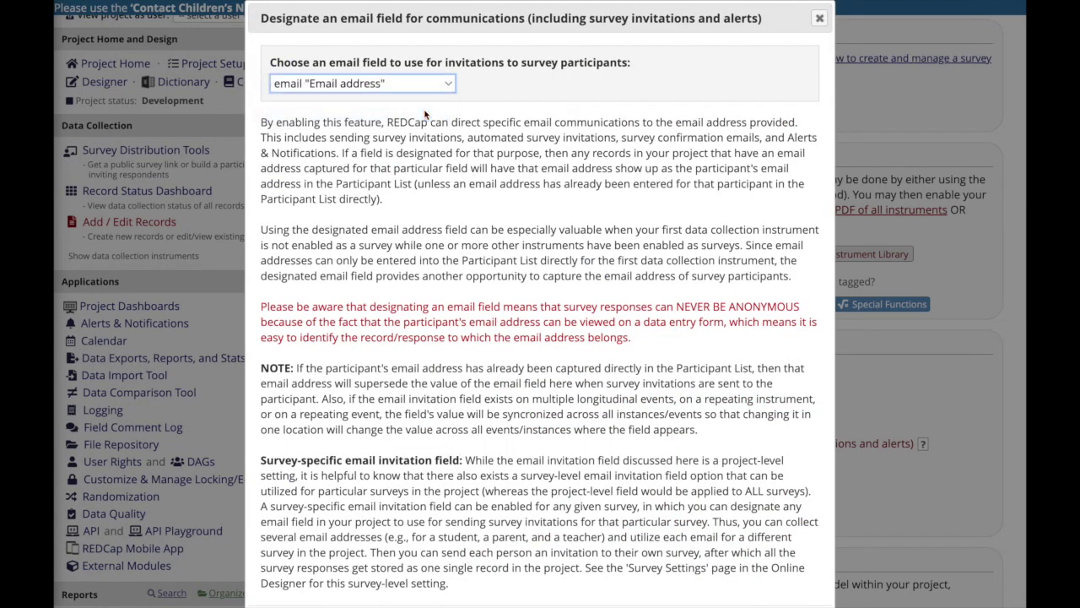
scroll(540, 337, down, 5)
click(713, 432)
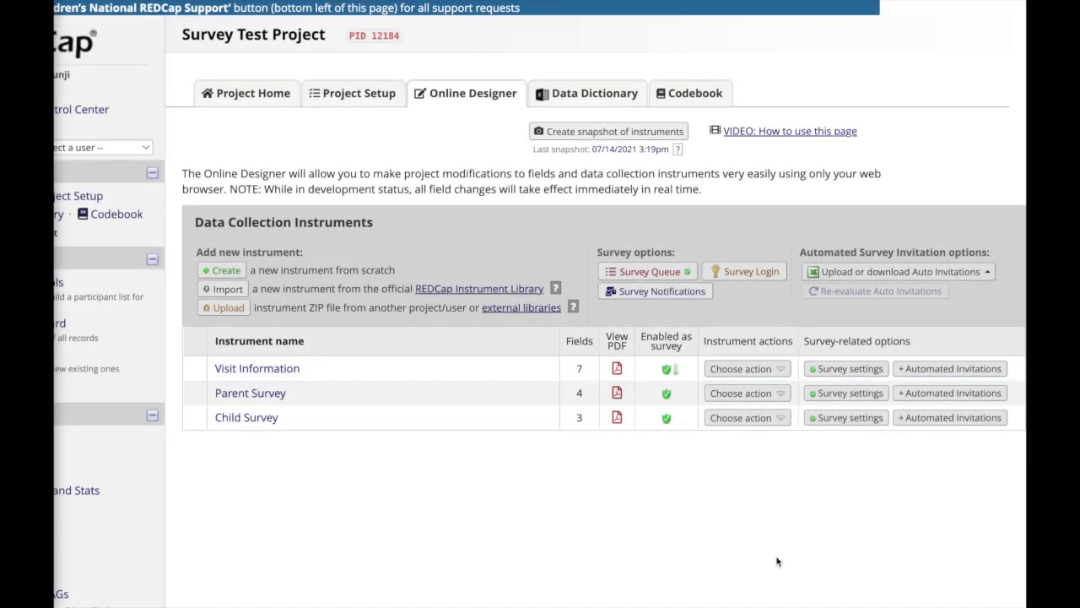
Give the Parent Survey invitation the subject 'Please Complete This Survey'
click(917, 394)
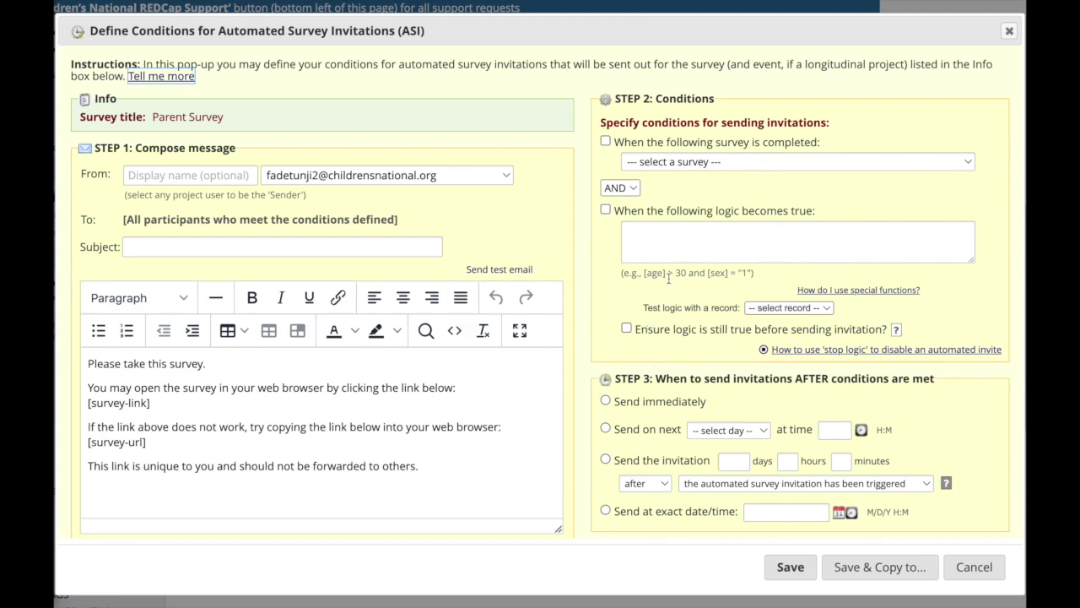
click(180, 246)
text(Please Complete This Survey)
key(Tab)
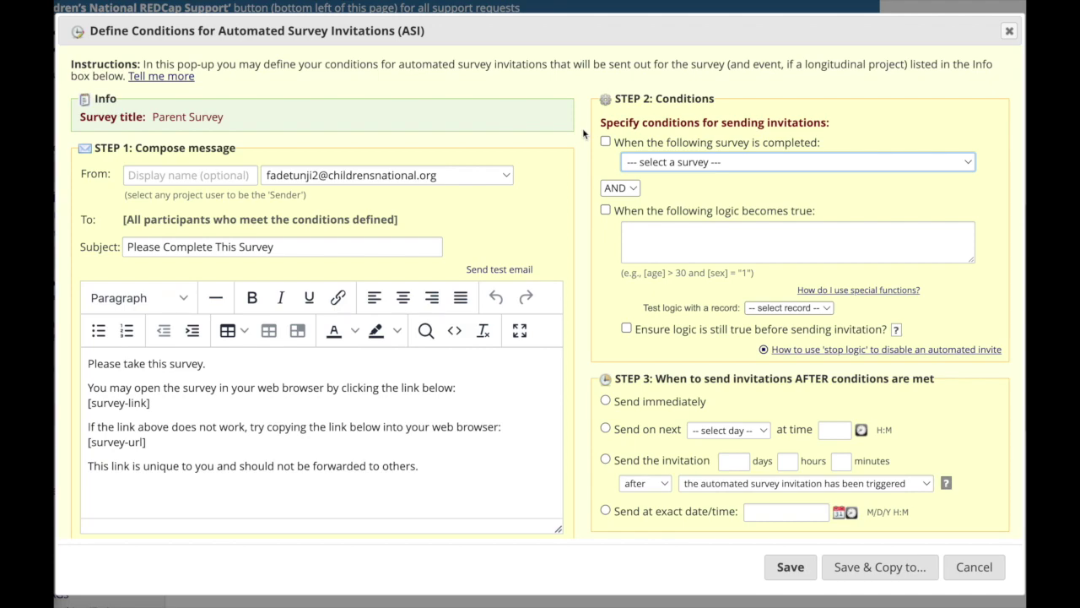
Trigger the invitation on Visit Information completion with logic [role]='1', sent immediately
click(605, 141)
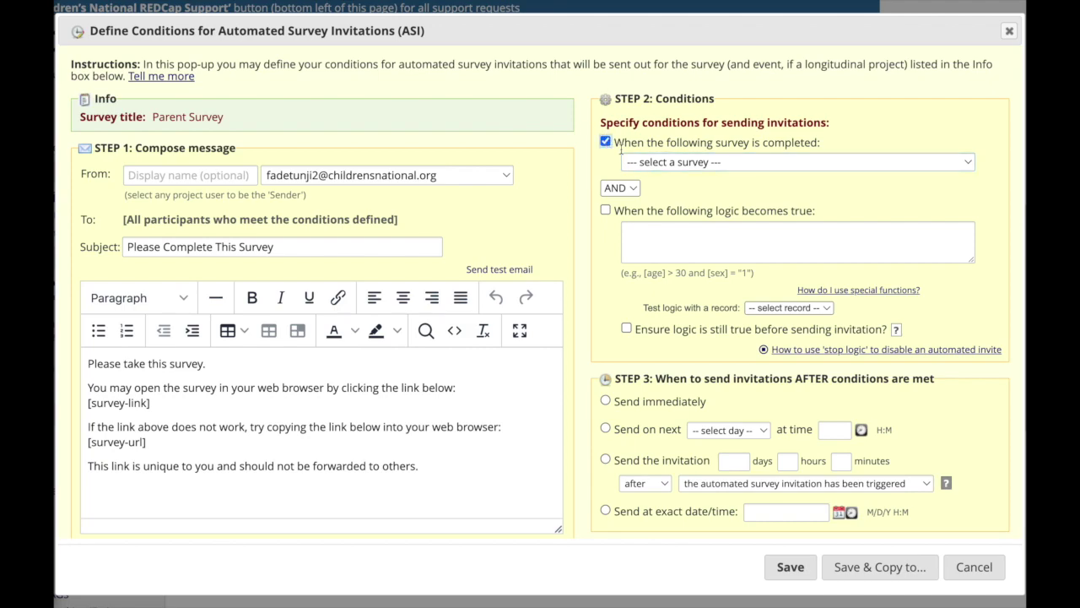
click(632, 168)
click(632, 175)
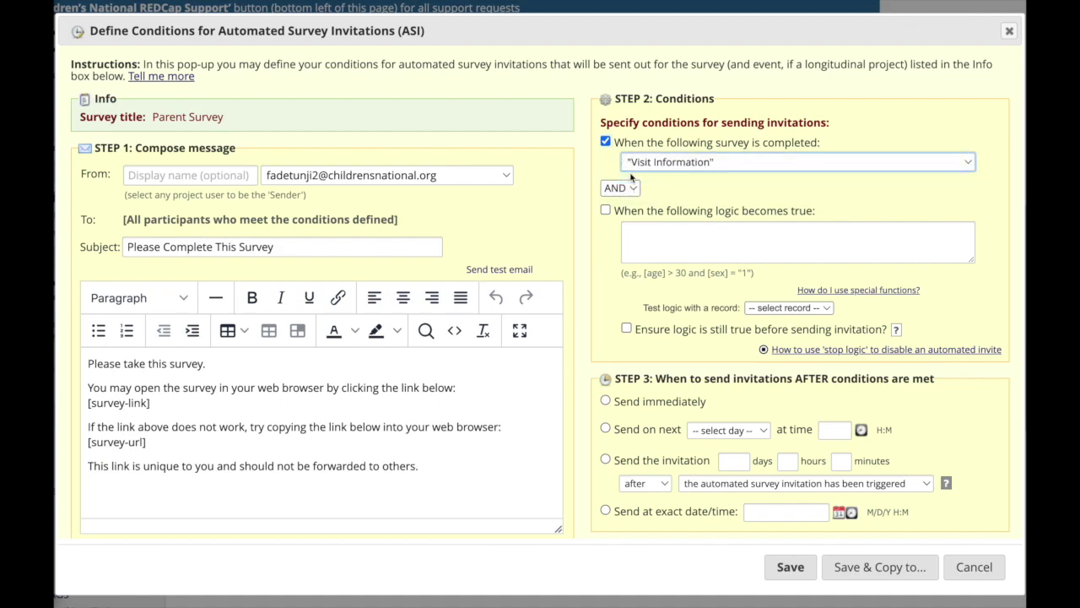
click(629, 237)
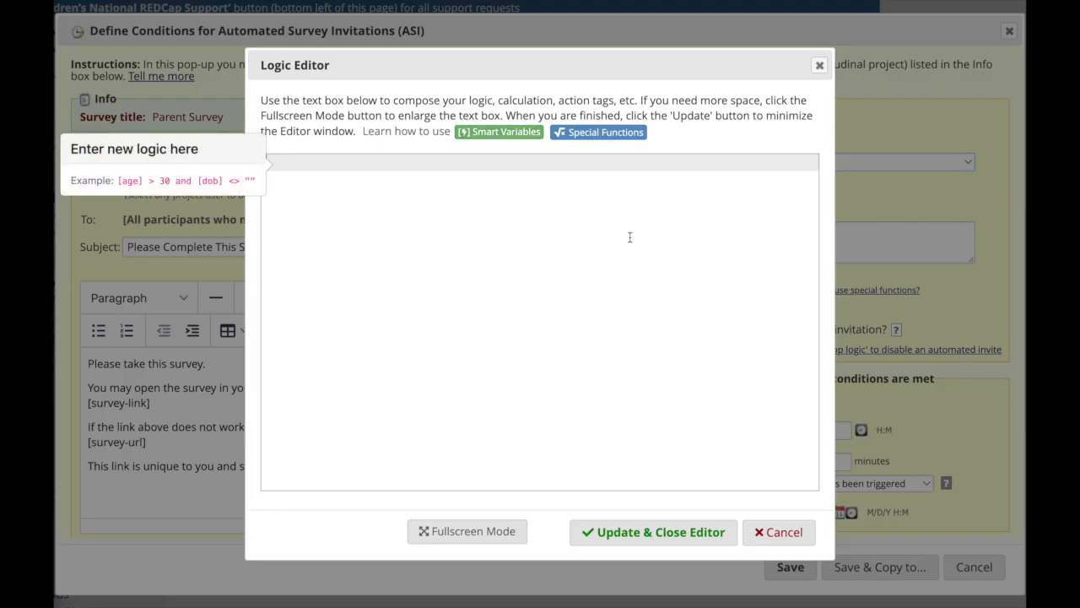
text([rol)
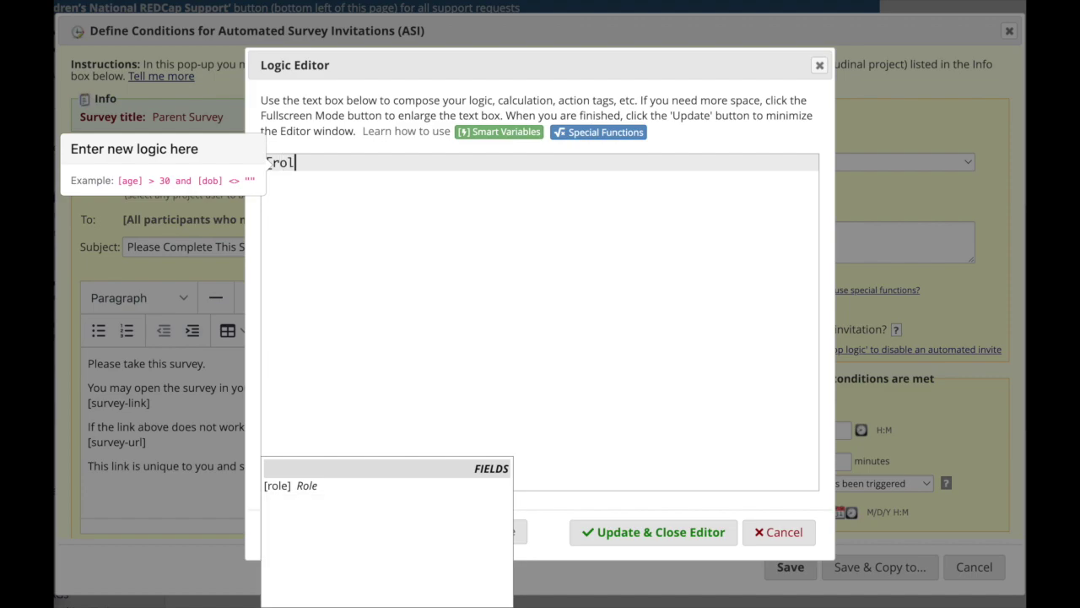
text(e]='1')
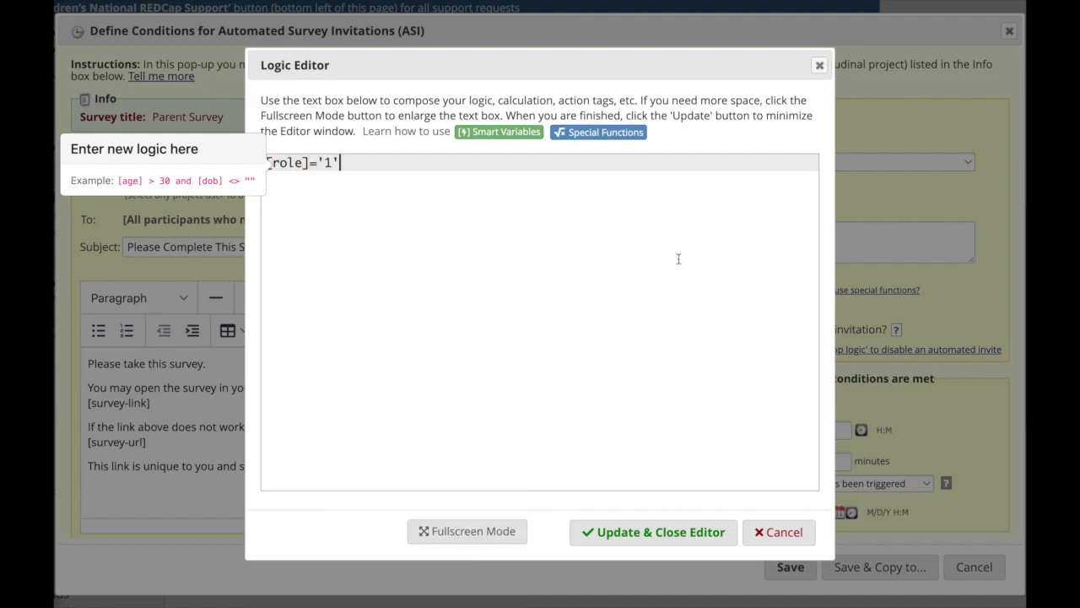
click(653, 532)
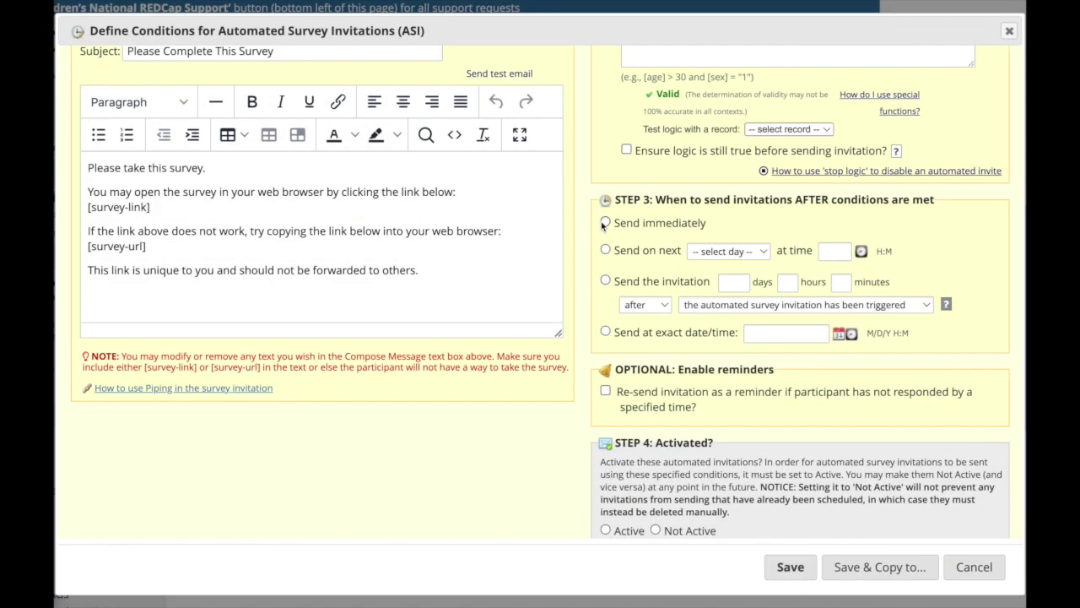
click(604, 223)
Add reminders every 2 days up to 5 times, activate, and save the invitation
click(604, 391)
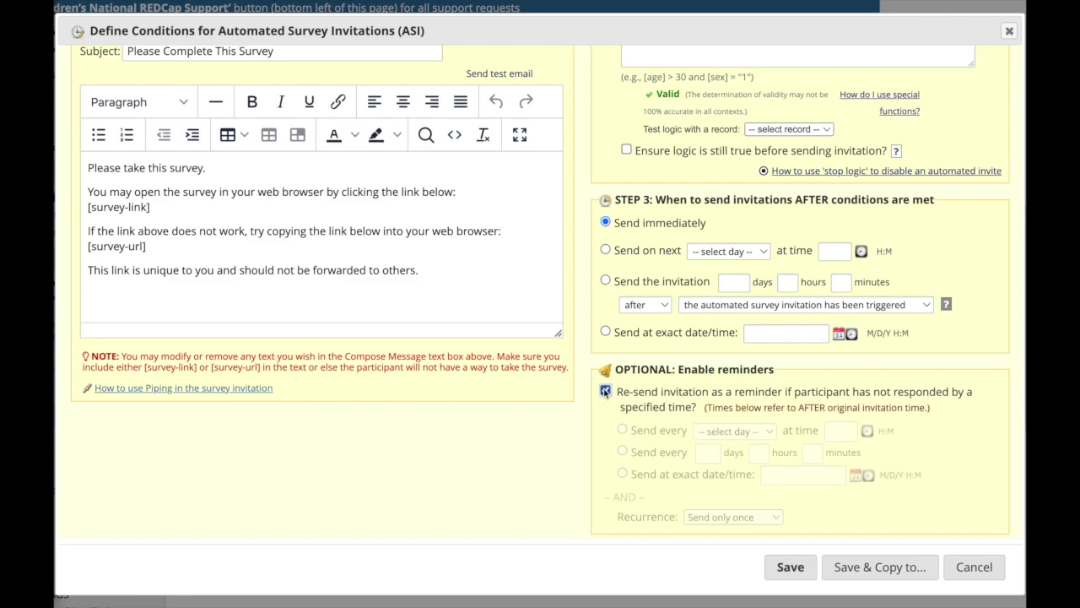
scroll(658, 371, down, 2)
click(713, 350)
text(2)
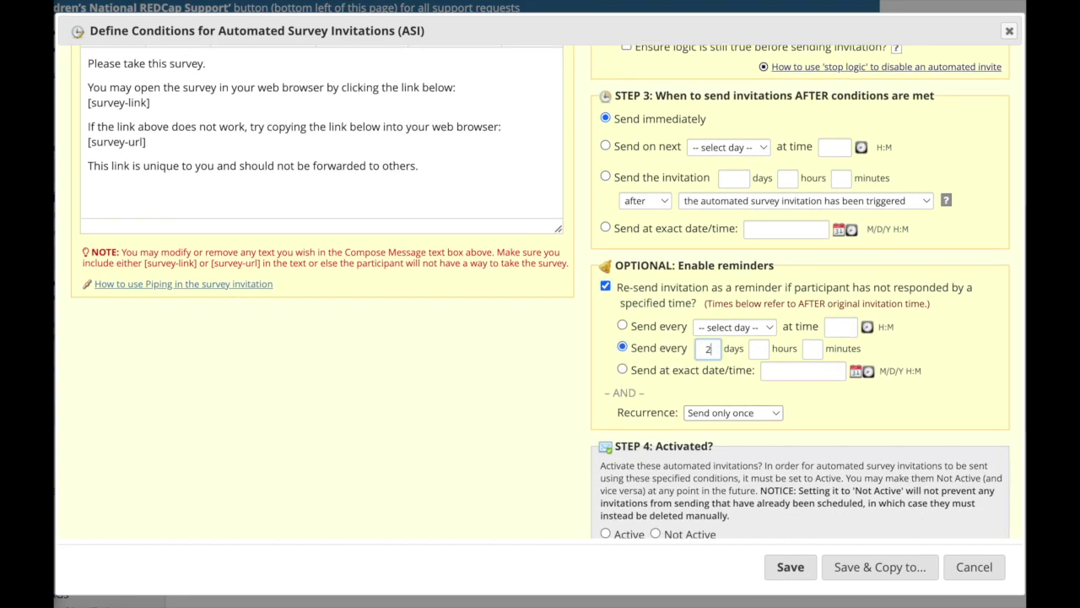
click(700, 413)
click(709, 461)
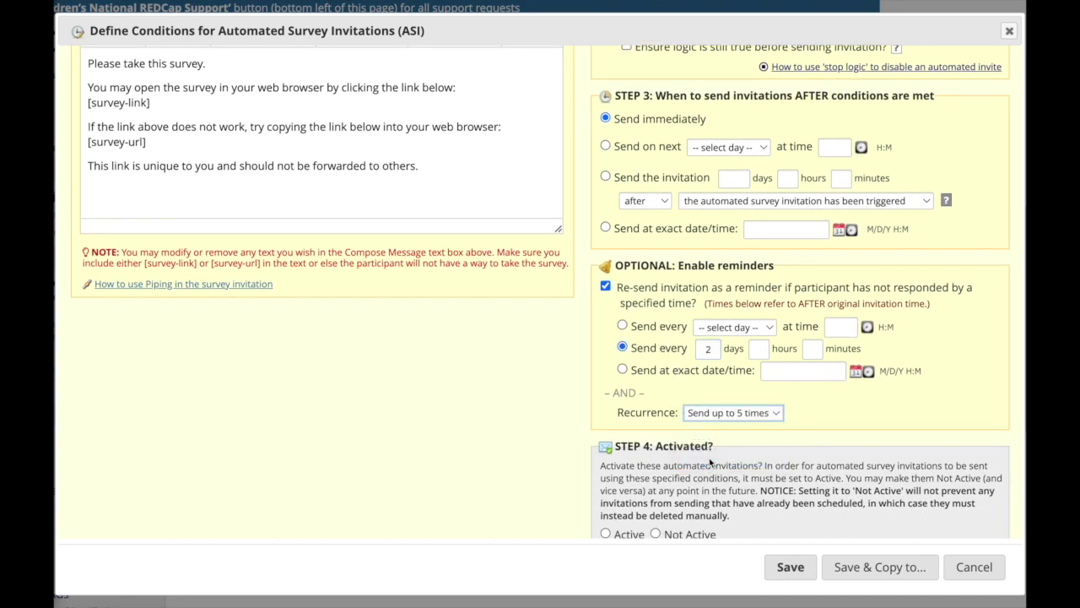
scroll(707, 464, down, 1)
click(605, 512)
click(786, 566)
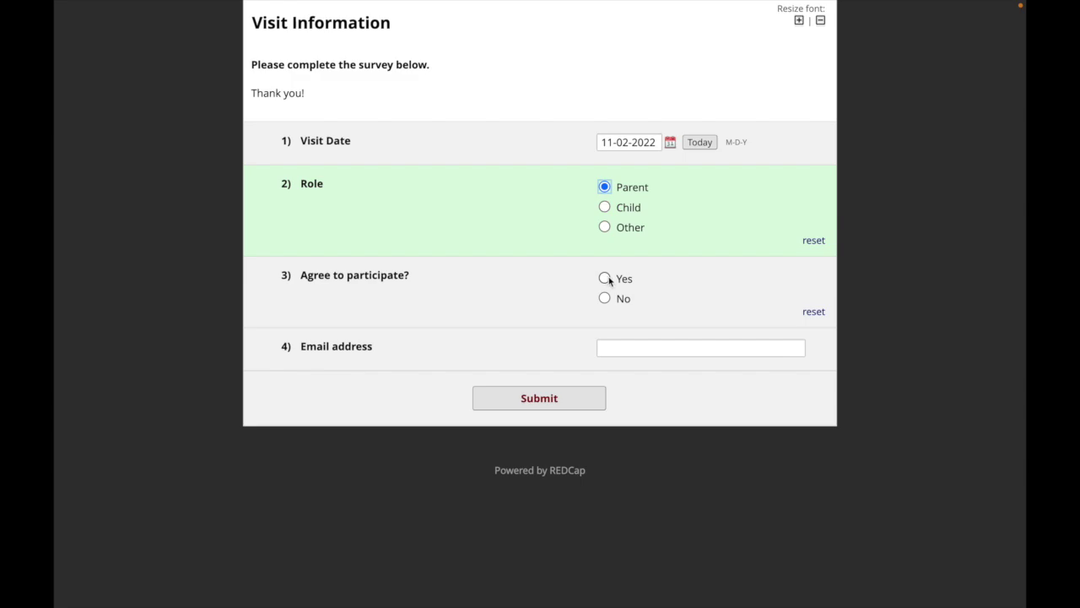
Submit Visit Information with consent Yes and the suggested e-mail, then view record 1004's scheduled invitations
click(604, 278)
click(630, 350)
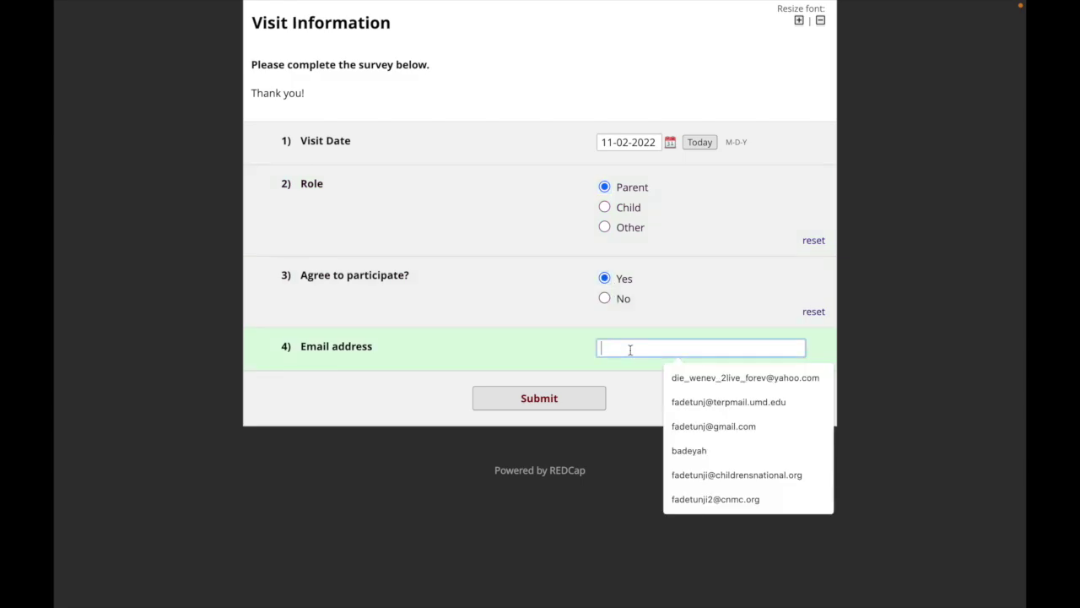
key(Down)
key(Down)
key(Down)
key(Down)
key(Down)
key(Down)
key(Return)
click(569, 396)
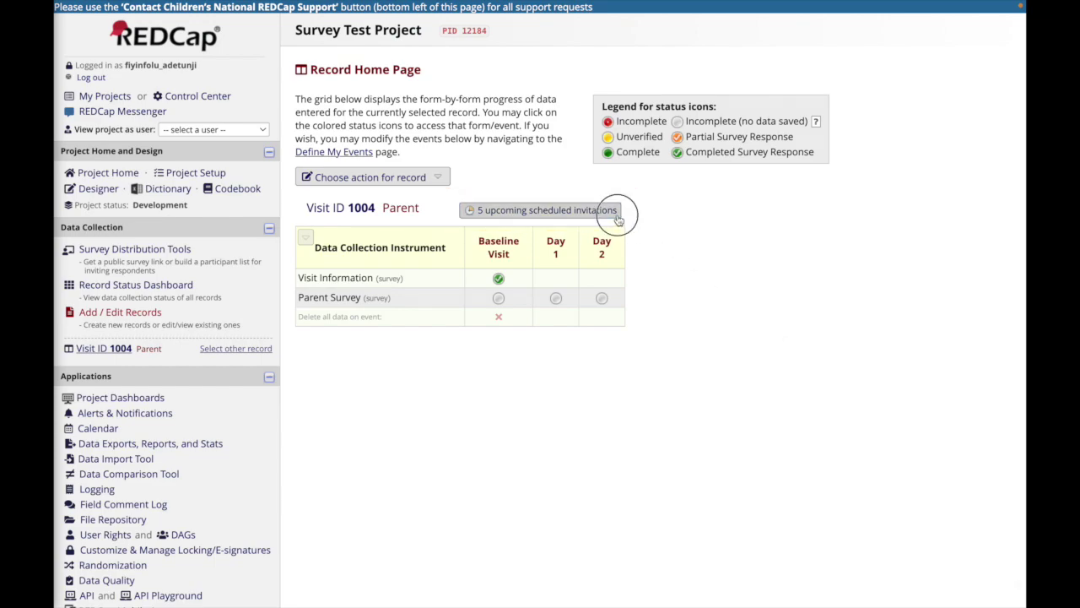
click(617, 213)
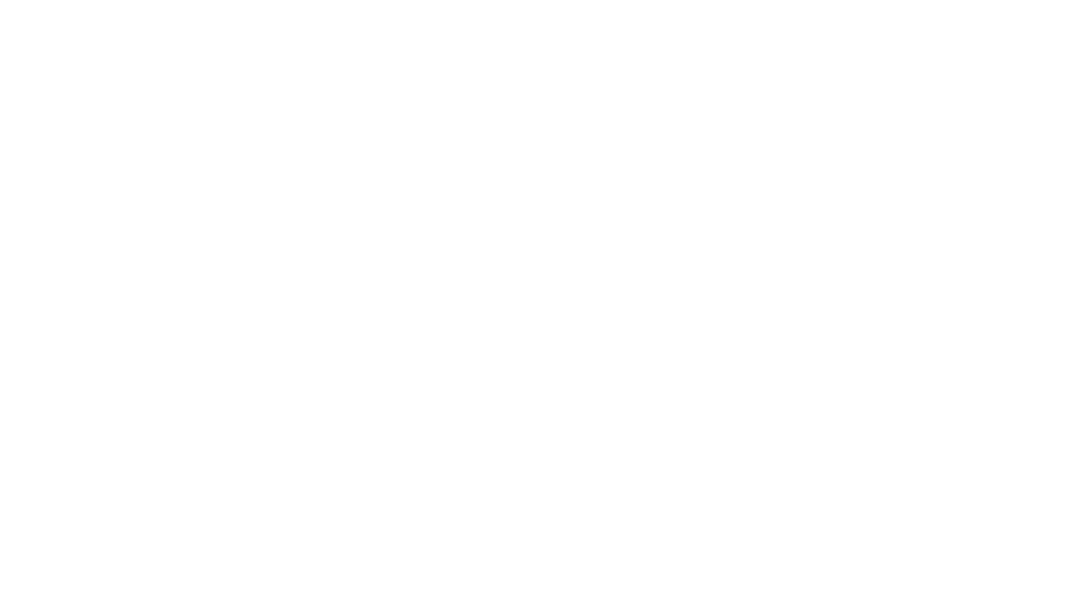